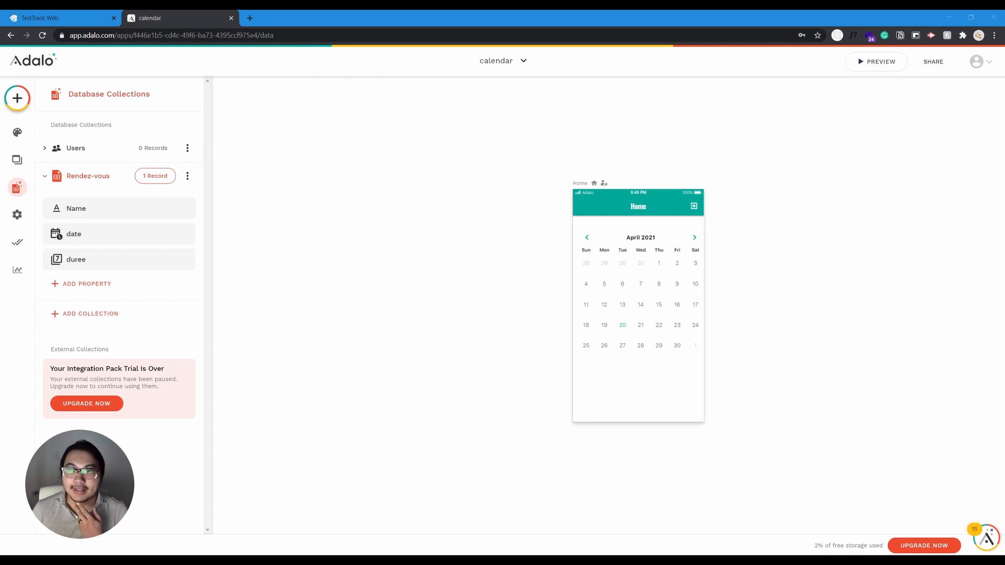
Delete the existing calendar component from the Home screen.
left_click(636, 263)
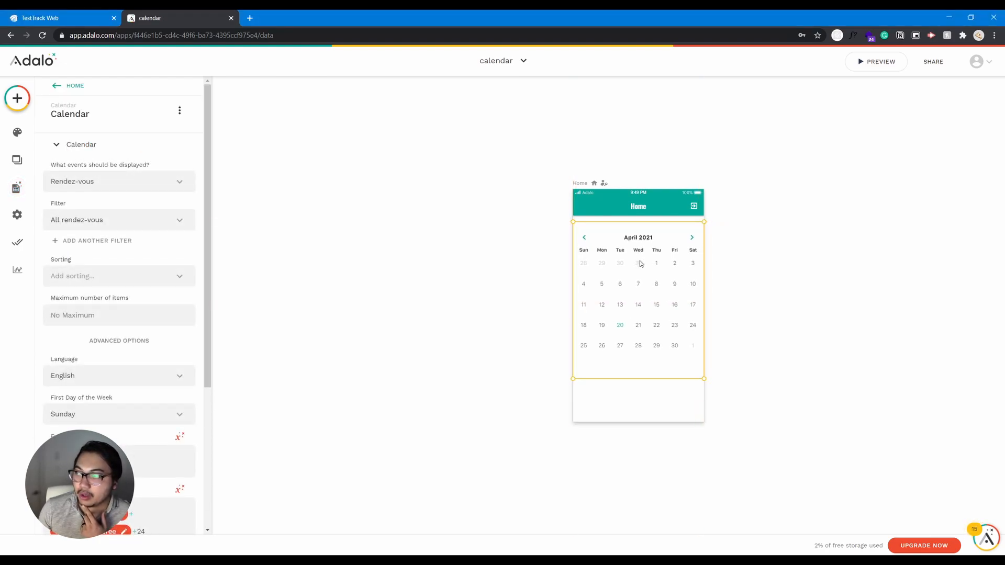
key("Delete")
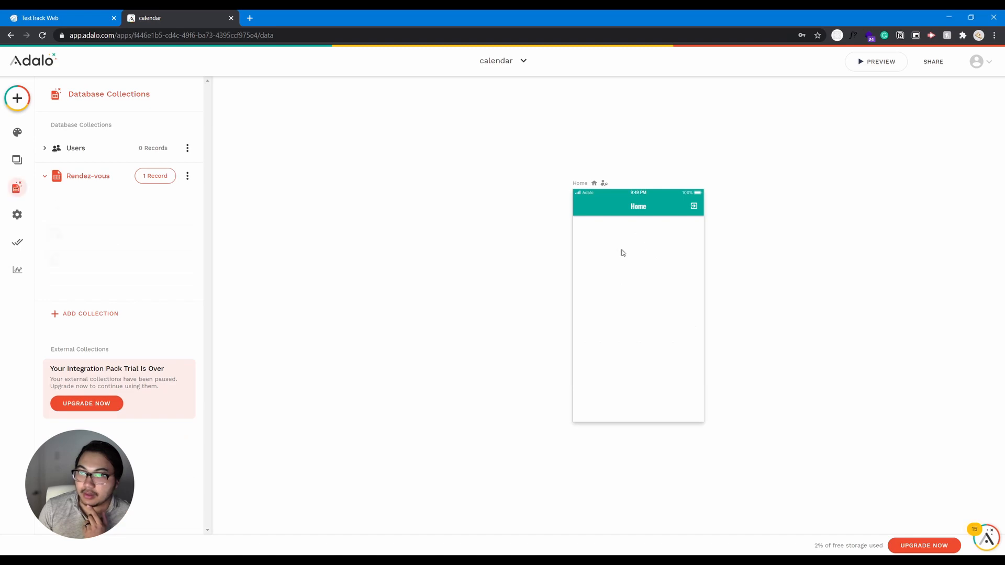
Look up the Calendar component in the component marketplace to check whether it is installed.
left_click(23, 107)
scroll(139, 311, "down", 4)
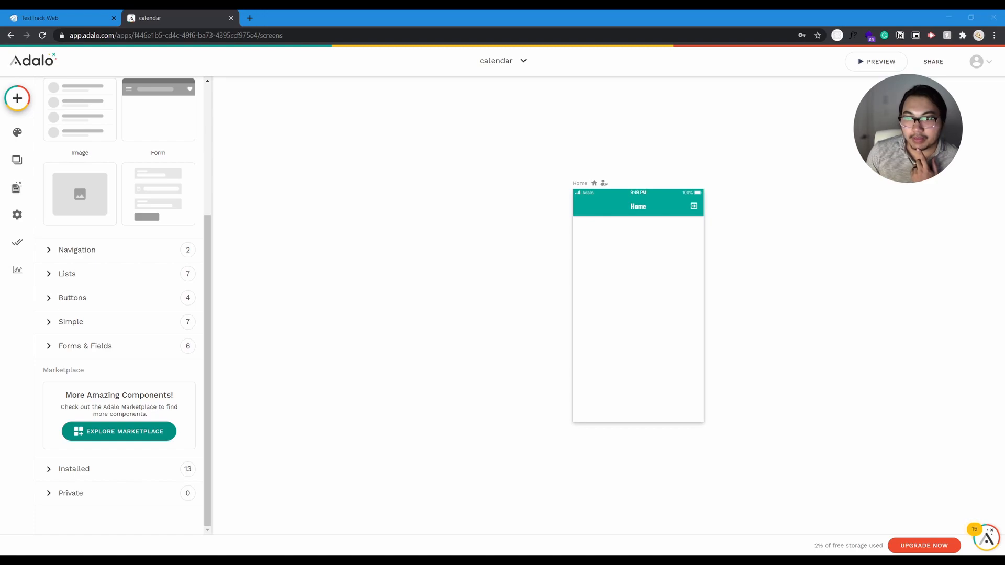
left_click(128, 436)
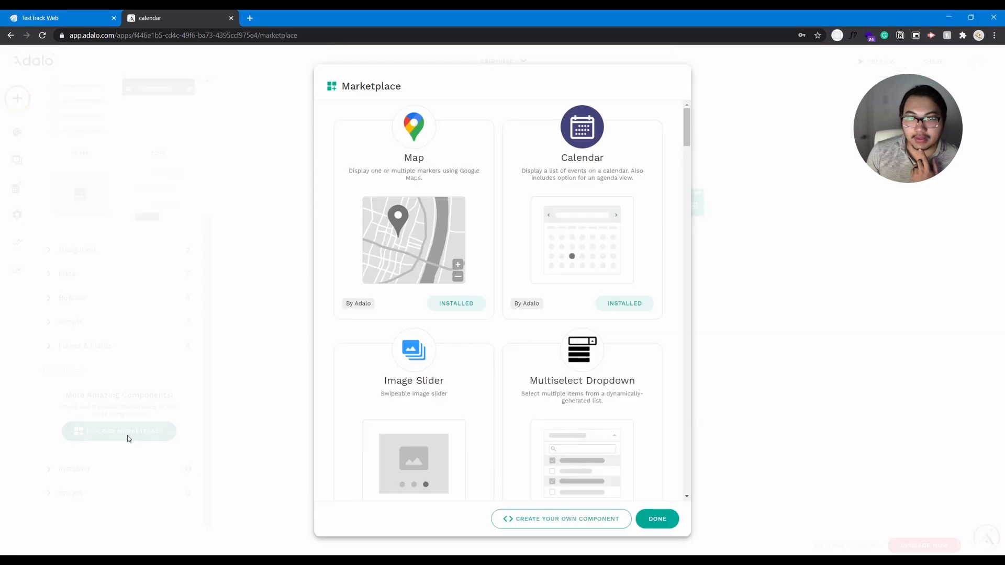
scroll(569, 325, "down", 1)
scroll(569, 296, "up", 1)
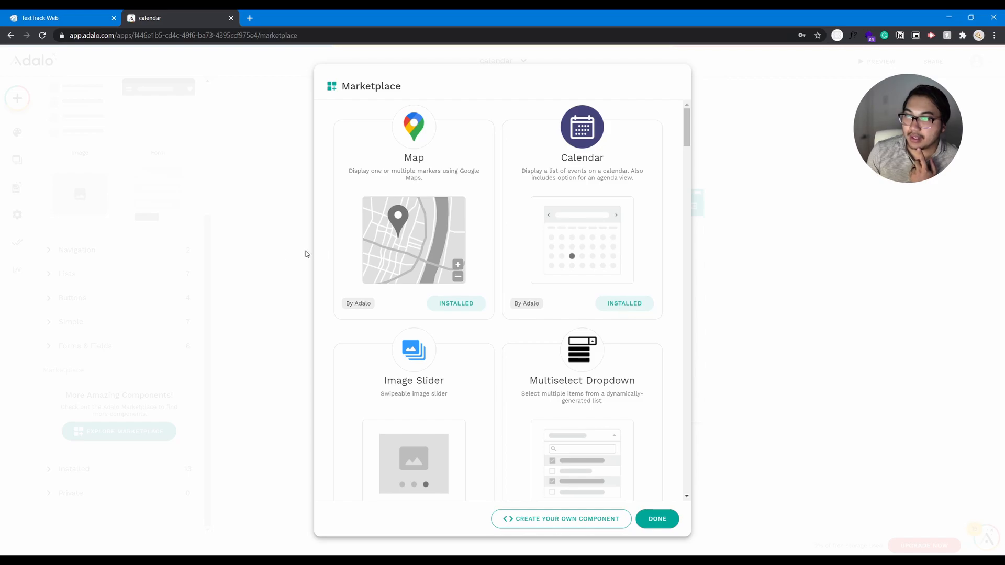
left_click(657, 519)
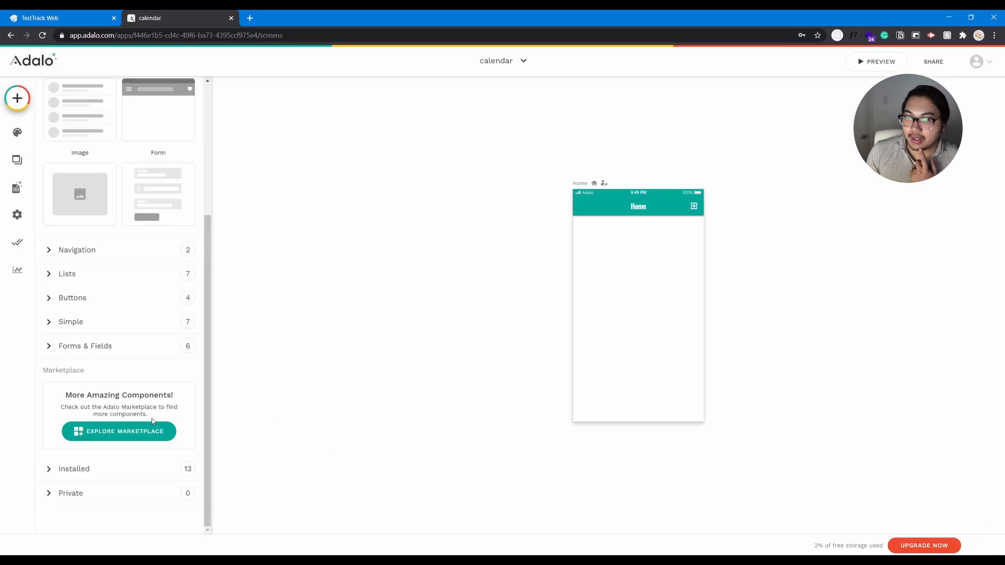
Place the Calendar component from the installed marketplace components on the Home screen.
left_click(120, 469)
scroll(100, 460, "down", 3)
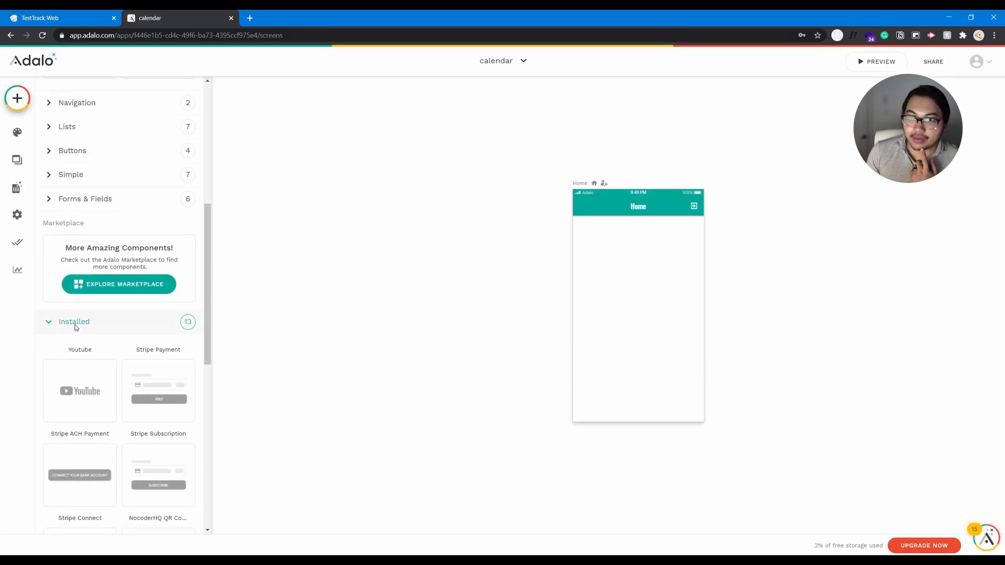
scroll(159, 332, "down", 3)
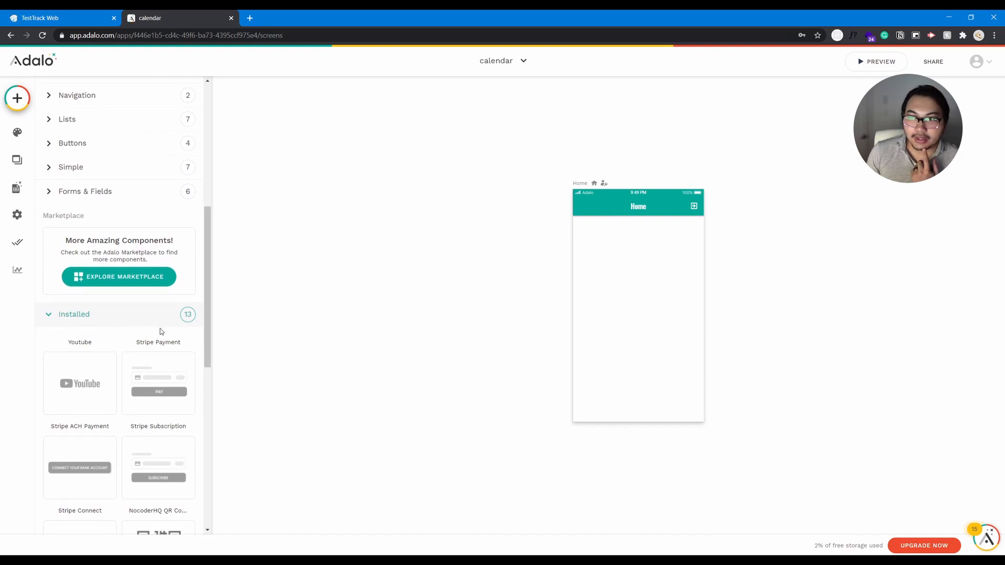
scroll(157, 345, "down", 4)
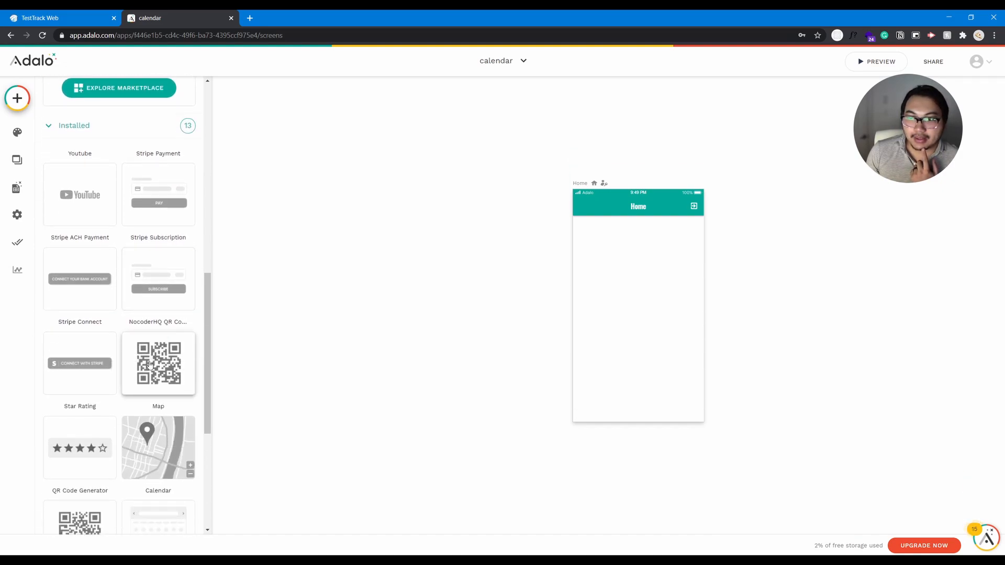
scroll(150, 365, "down", 3)
scroll(155, 371, "up", 3)
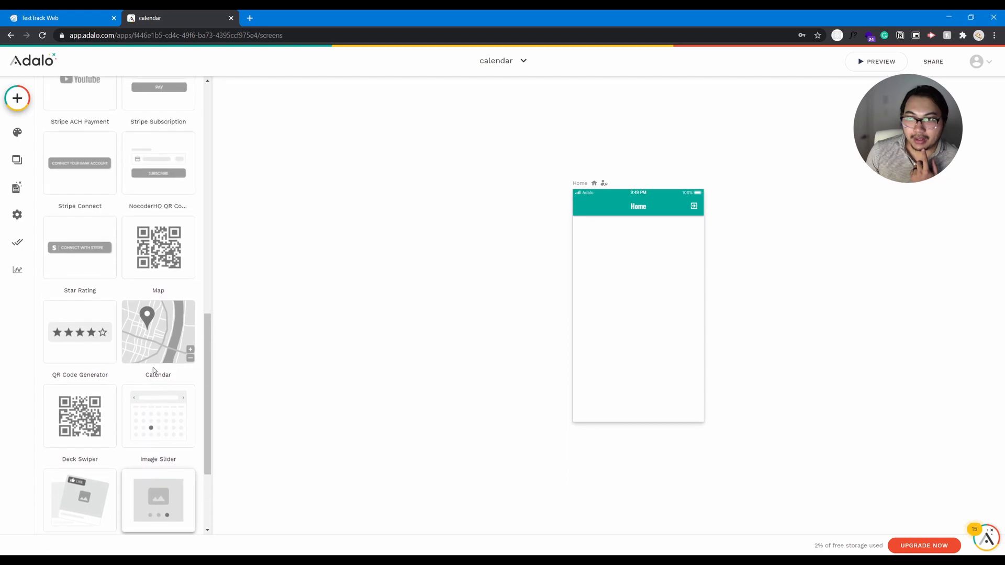
left_click_drag(173, 411, 639, 309)
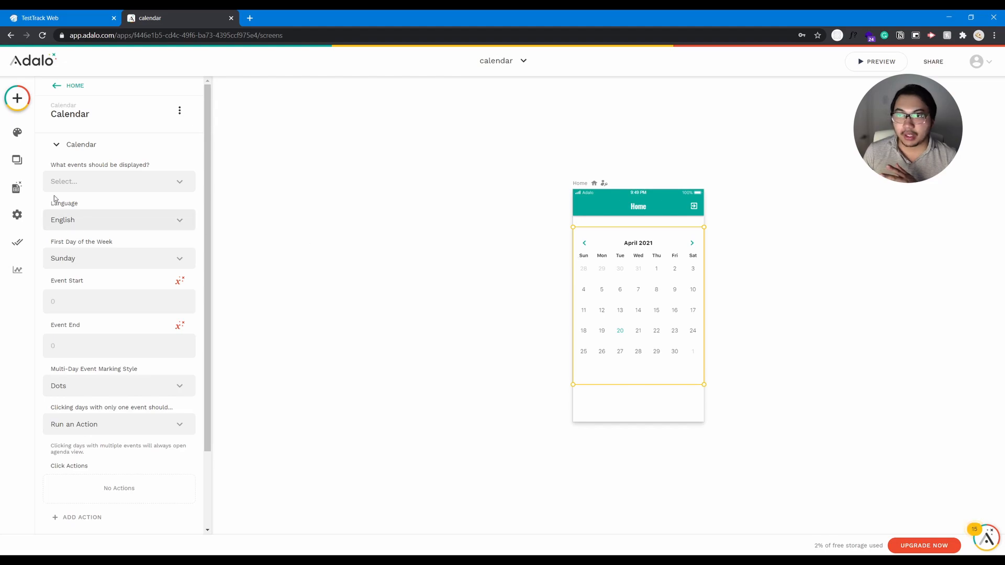
Examine the types of the date and duree properties in the Rendez-vous database collection.
left_click(18, 188)
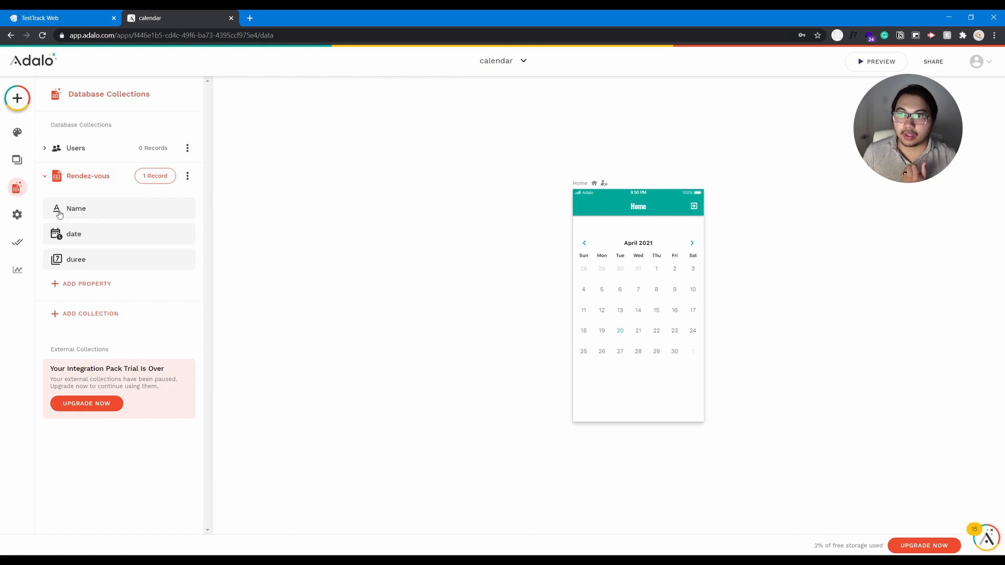
left_click(72, 236)
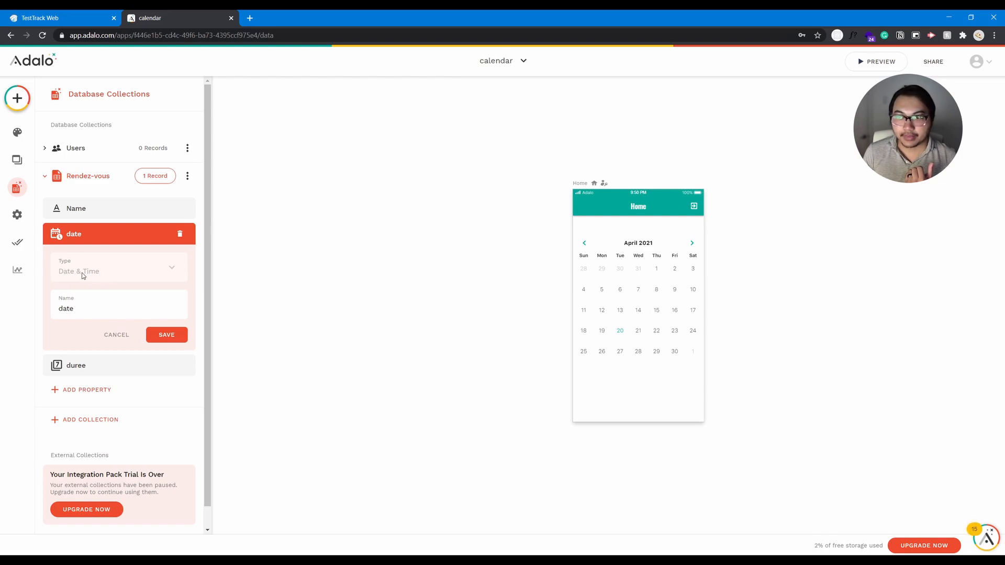
left_click(93, 365)
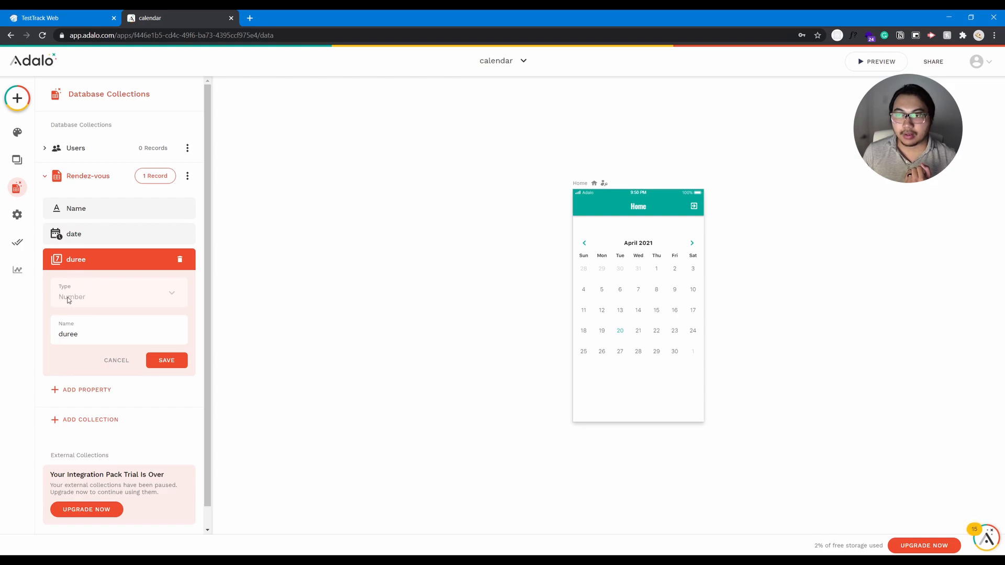
left_click(77, 238)
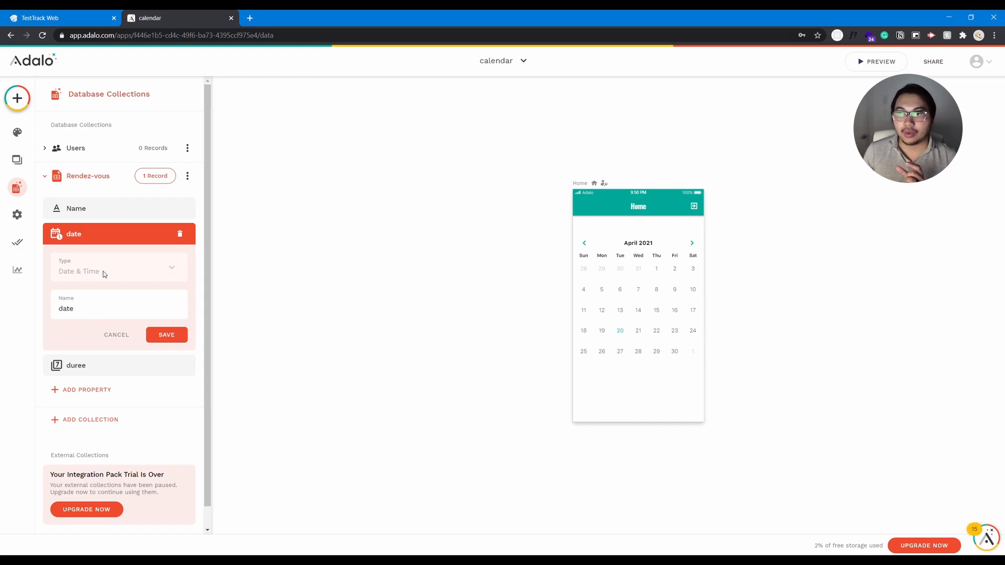
left_click(91, 363)
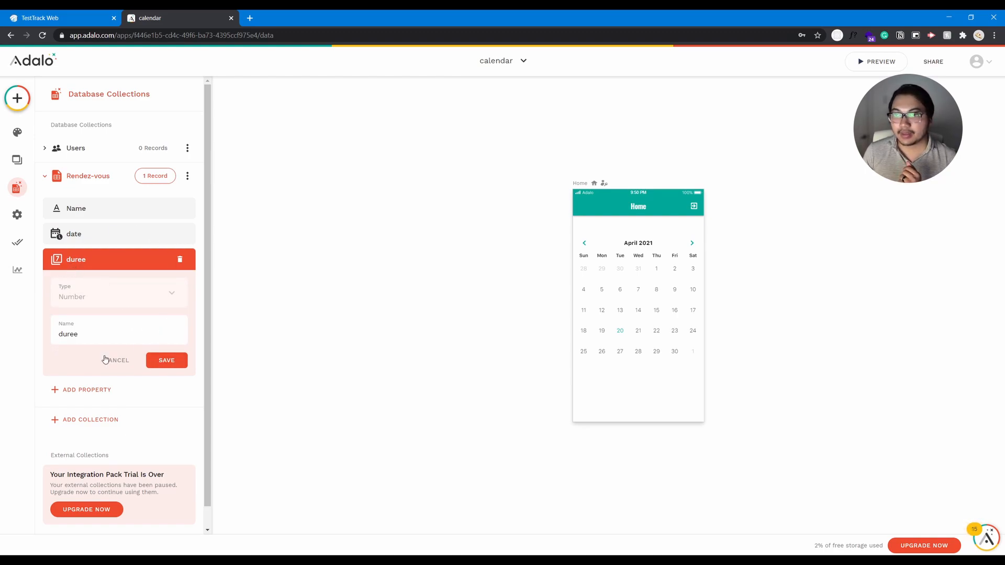
left_click(83, 260)
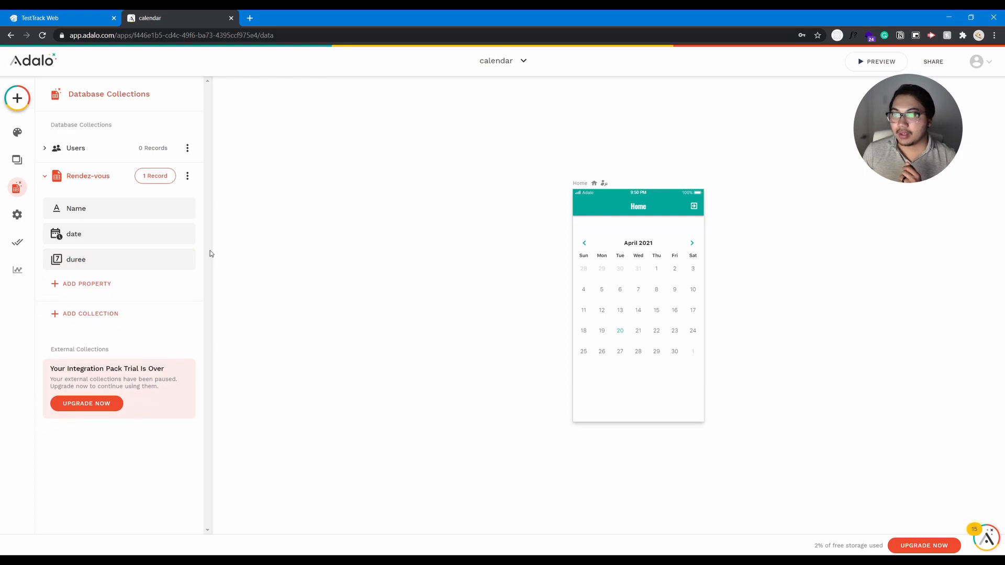
Add and save a Rendez-vous record named Test2 with the date 04/21/2021 12:00 AM.
left_click(156, 178)
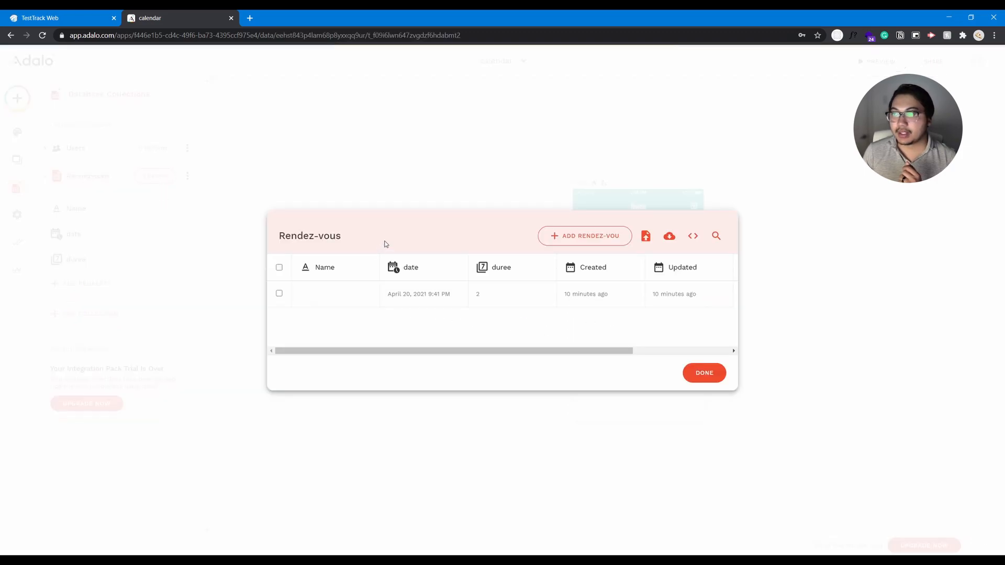
left_click(571, 244)
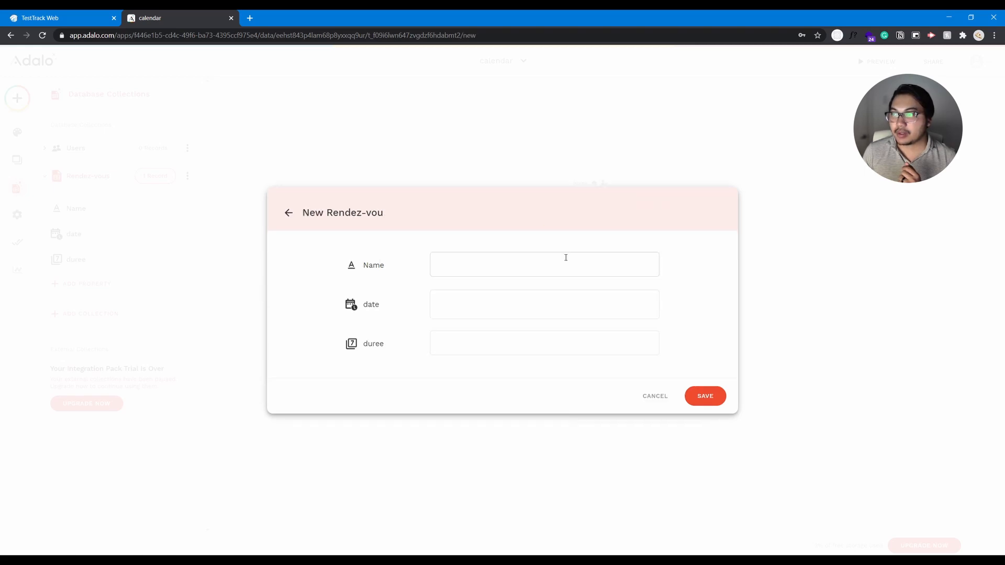
left_click(533, 261)
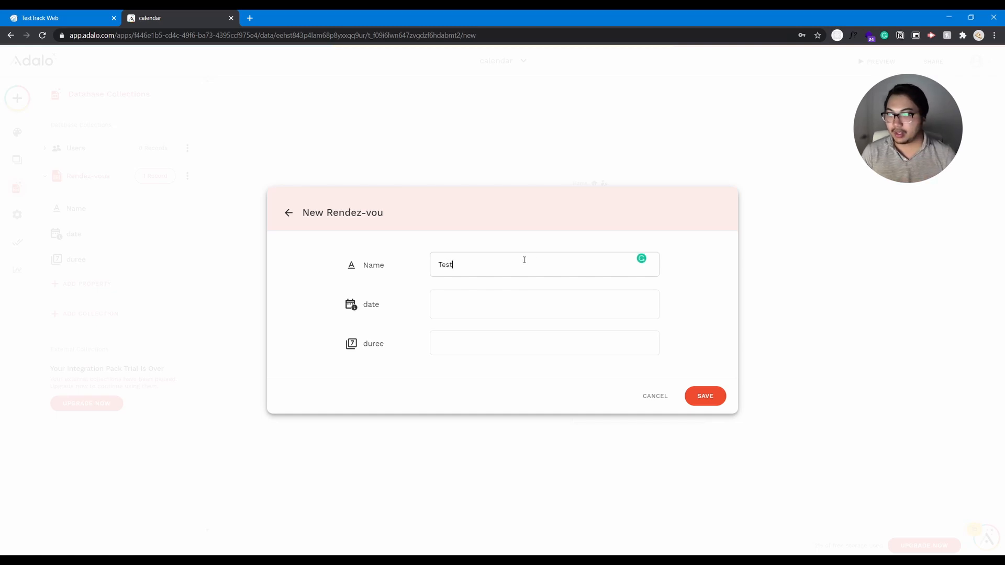
left_click(525, 301)
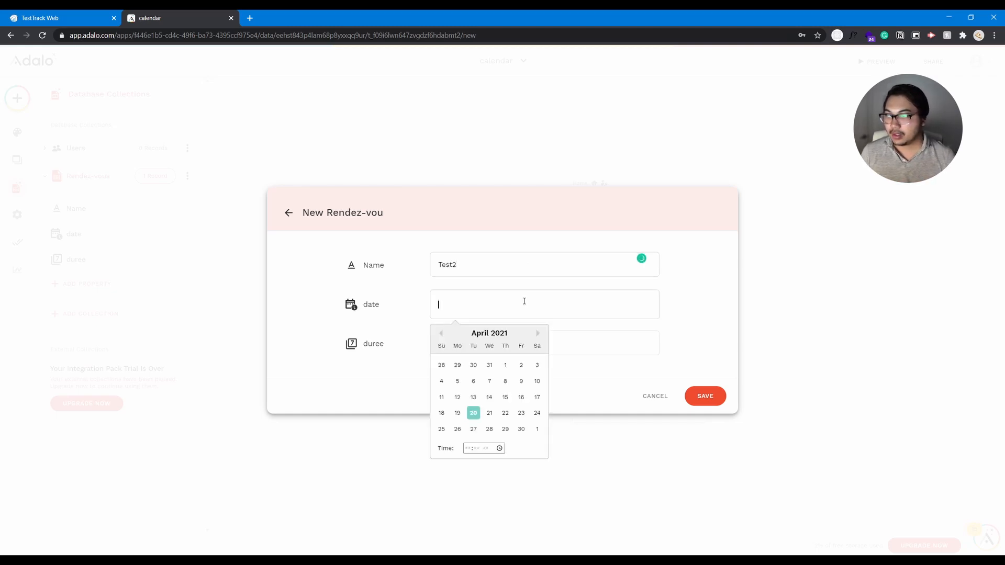
left_click(487, 415)
left_click(480, 303)
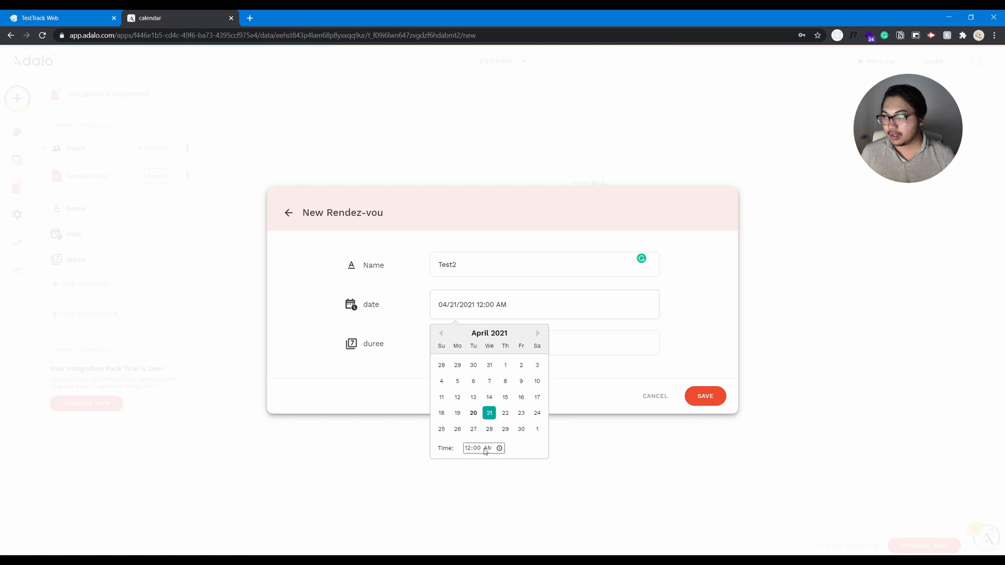
left_click(596, 385)
left_click(544, 344)
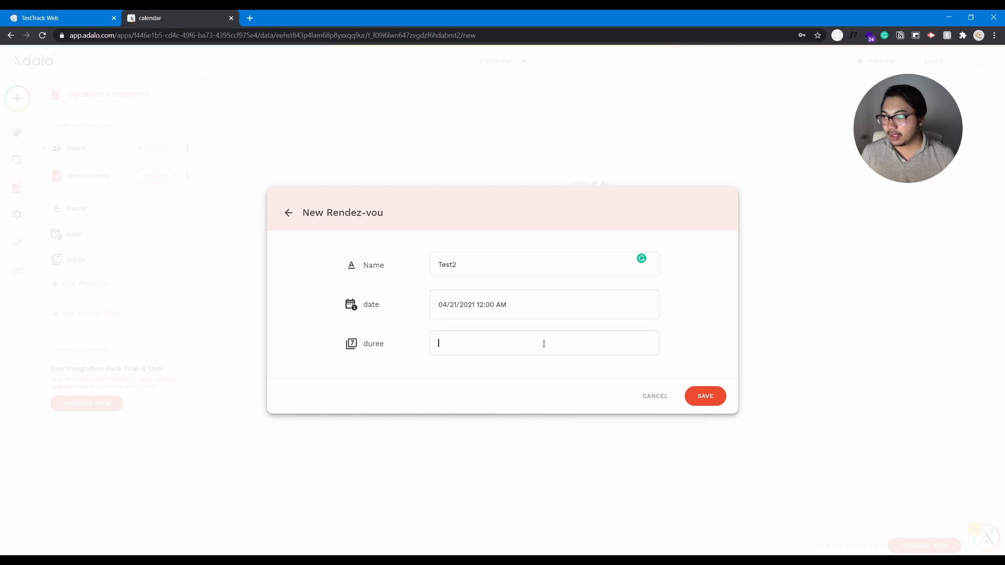
left_click(695, 399)
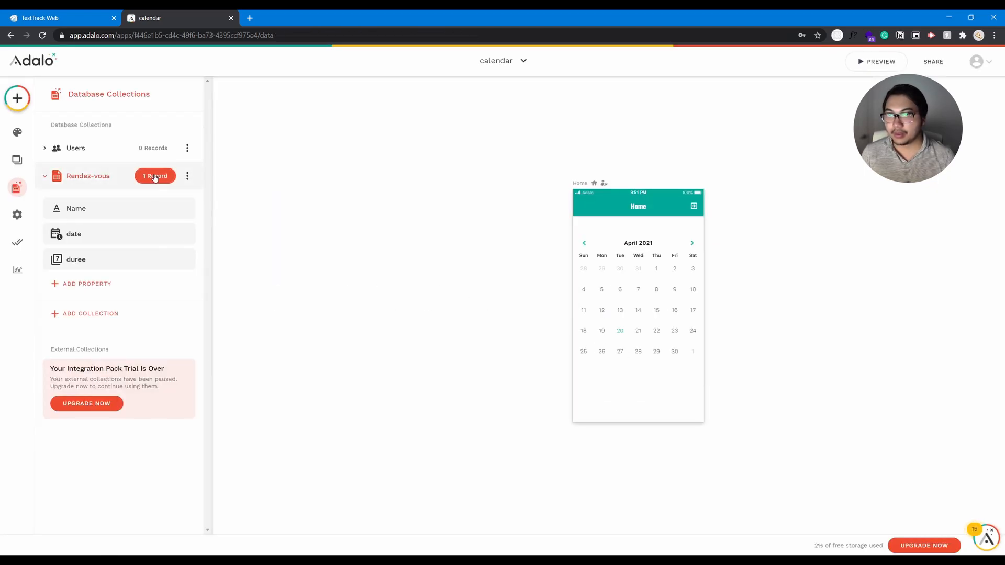
Check the Rendez-vous collection's records for the newly saved entry.
left_click(155, 177)
left_click(701, 387)
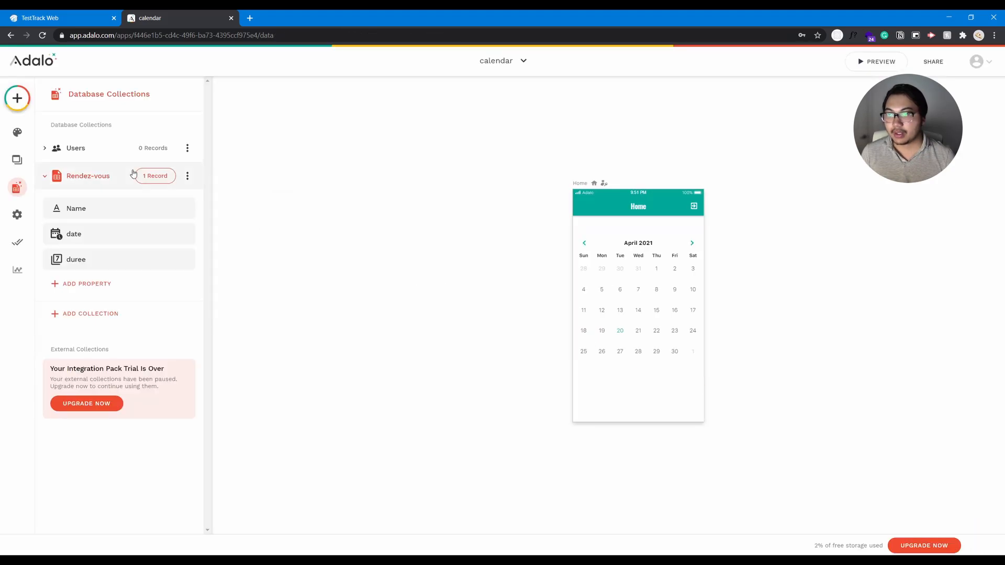
left_click(17, 187)
left_click(17, 187)
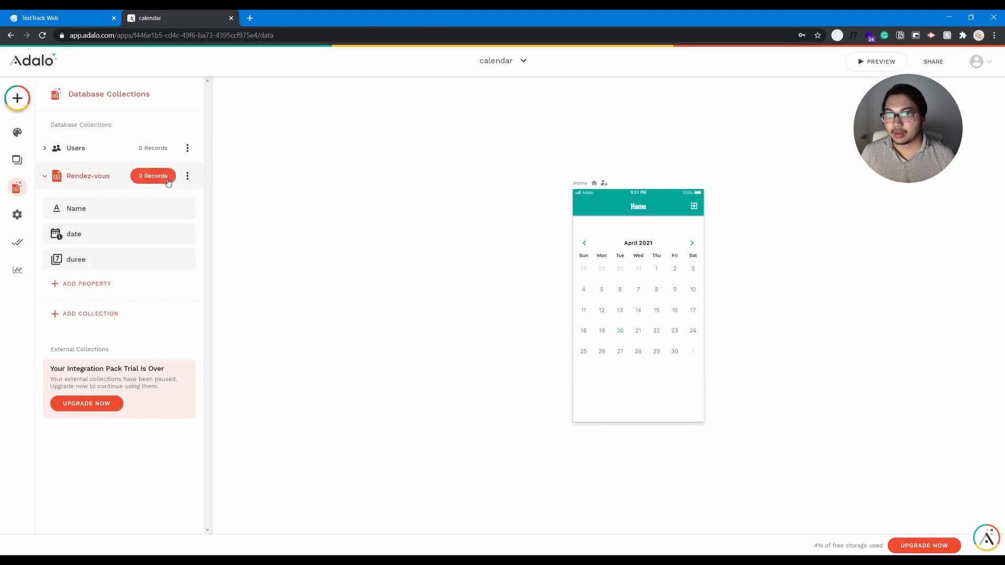
Set the calendar component to display Rendez-vous events and change its language to French.
left_click(603, 307)
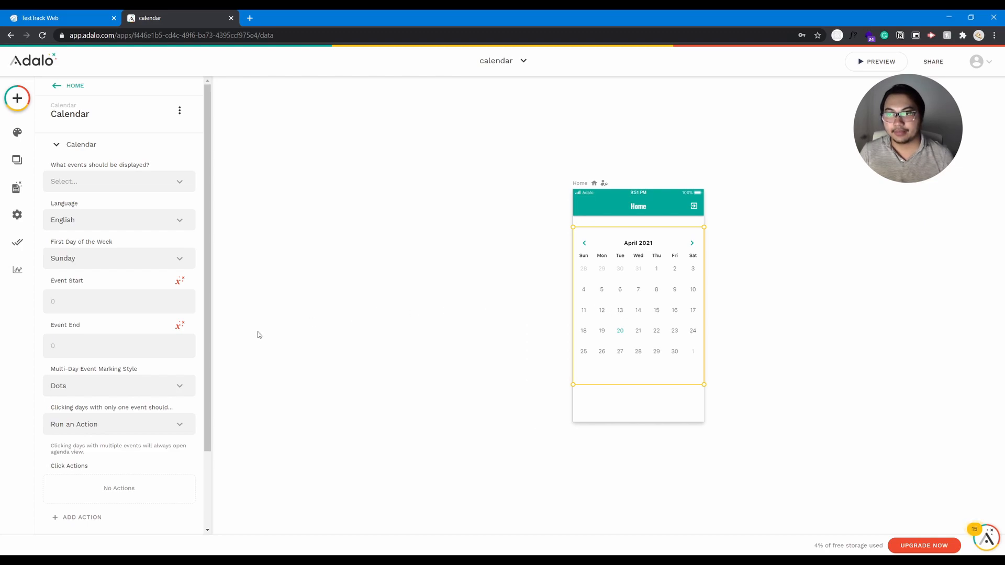
left_click(111, 182)
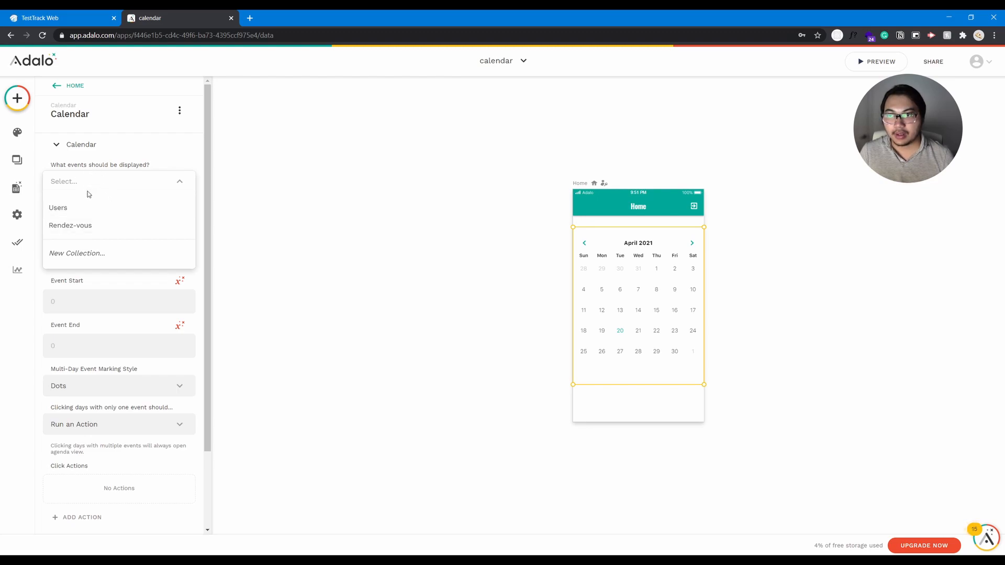
left_click(74, 230)
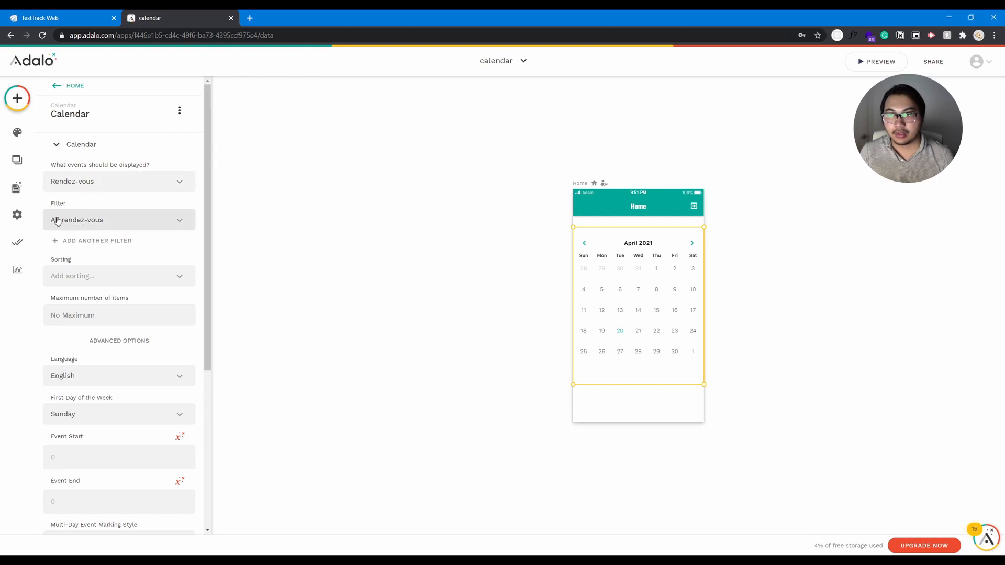
scroll(128, 293, "down", 1)
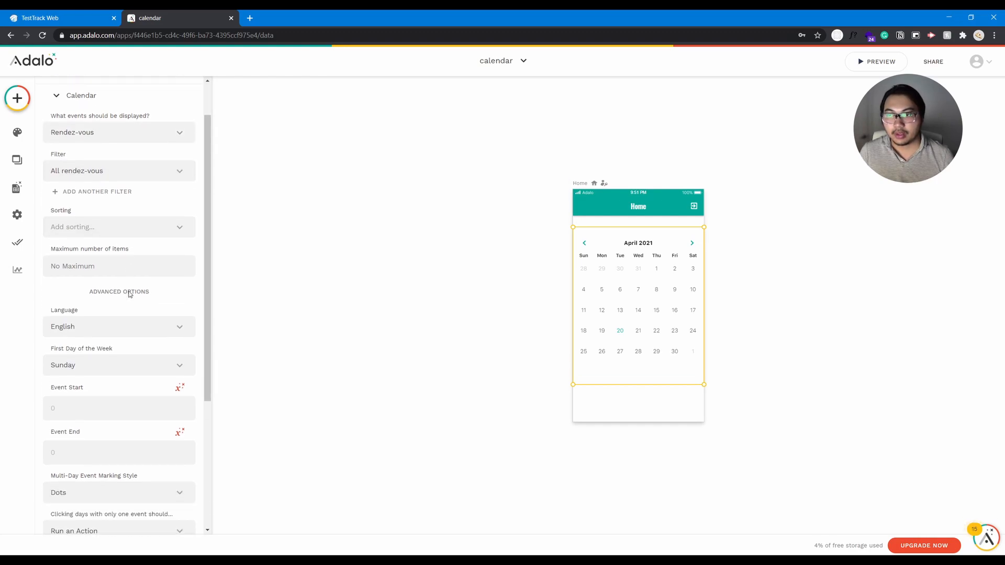
left_click(83, 323)
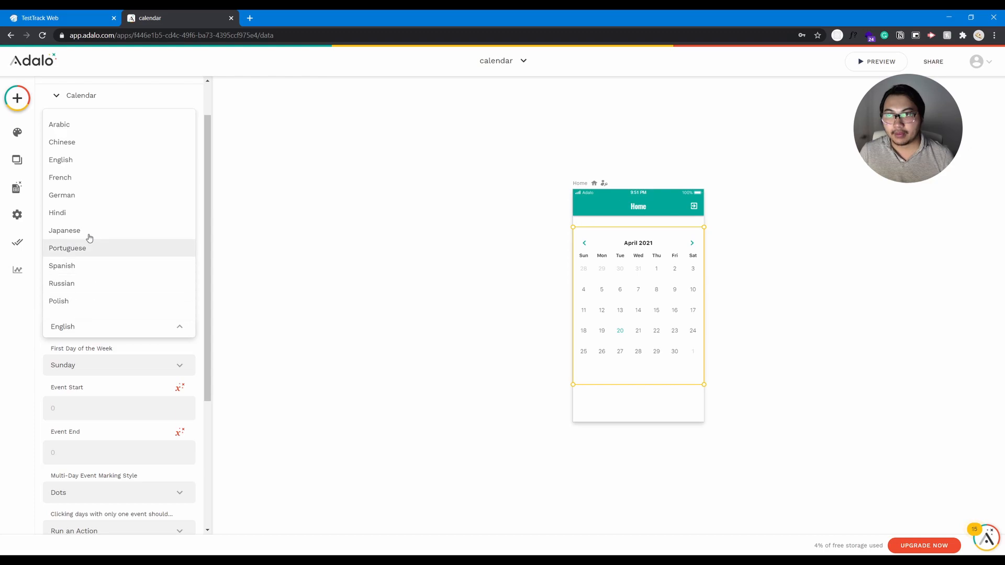
left_click(88, 178)
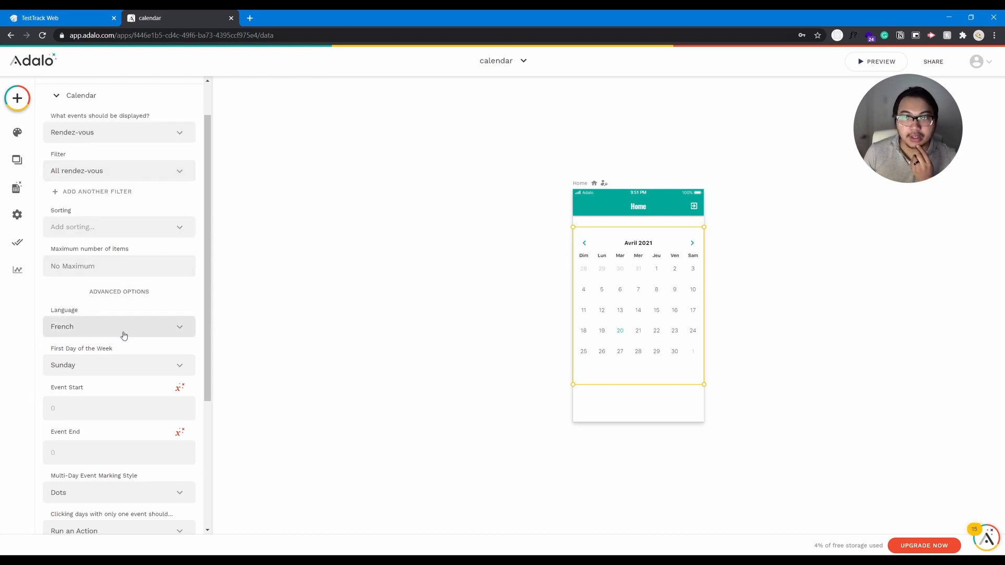
Set the calendar's Event Start to the date property of the current Rendez-vou.
scroll(122, 339, "down", 2)
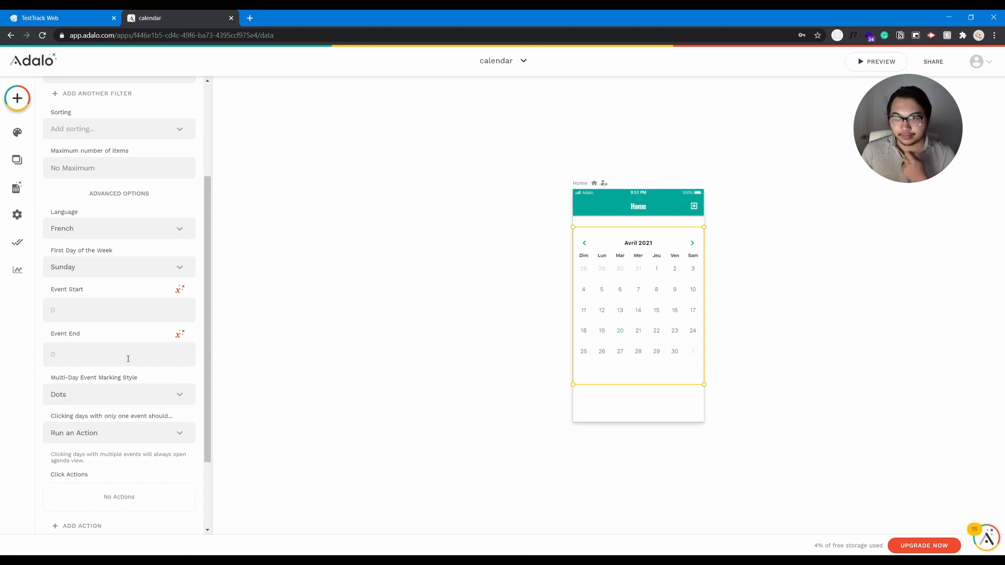
left_click(180, 290)
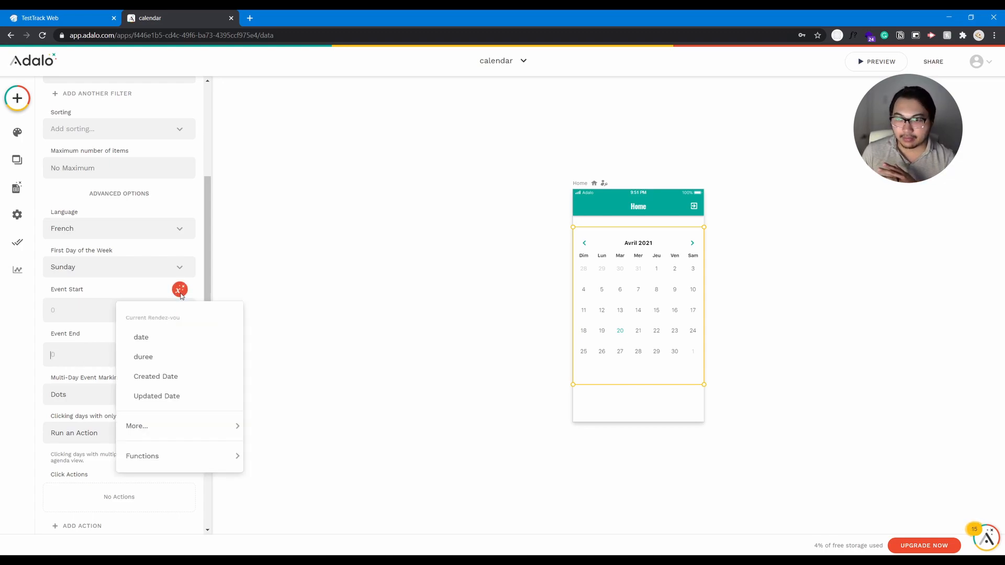
left_click(186, 338)
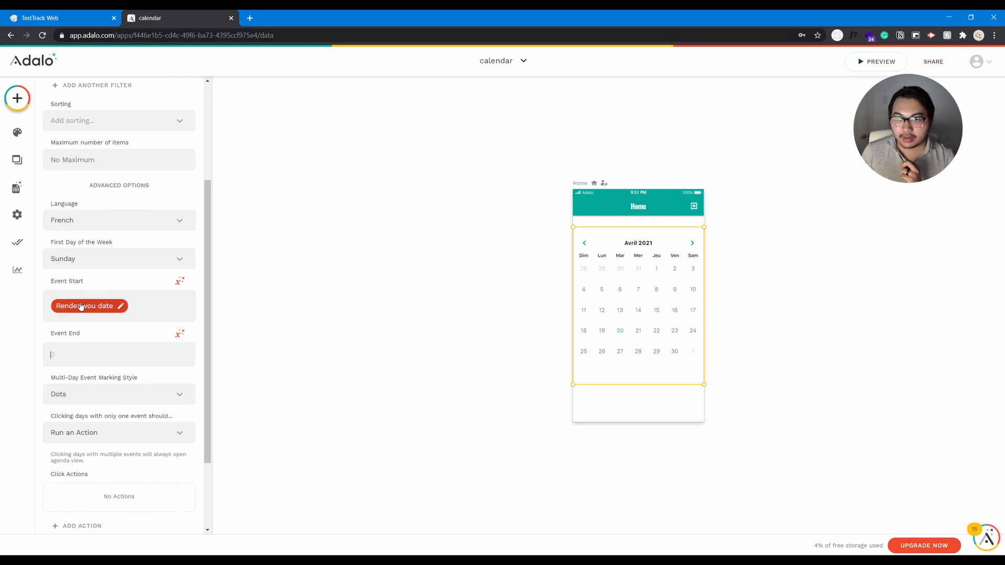
Set the calendar's Event End to the current Rendez-vou's date plus its duree divided by 24.
left_click(180, 335)
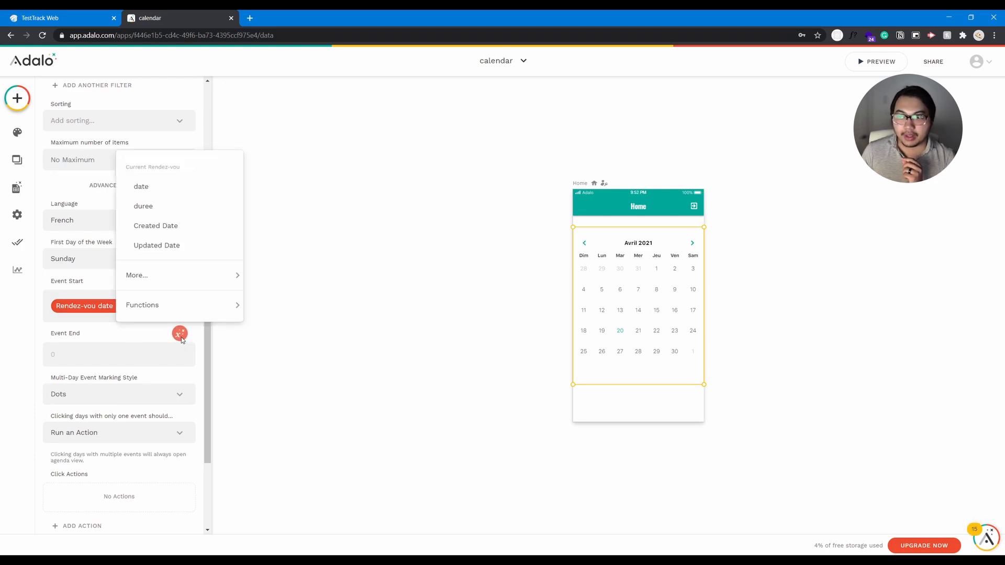
left_click(159, 191)
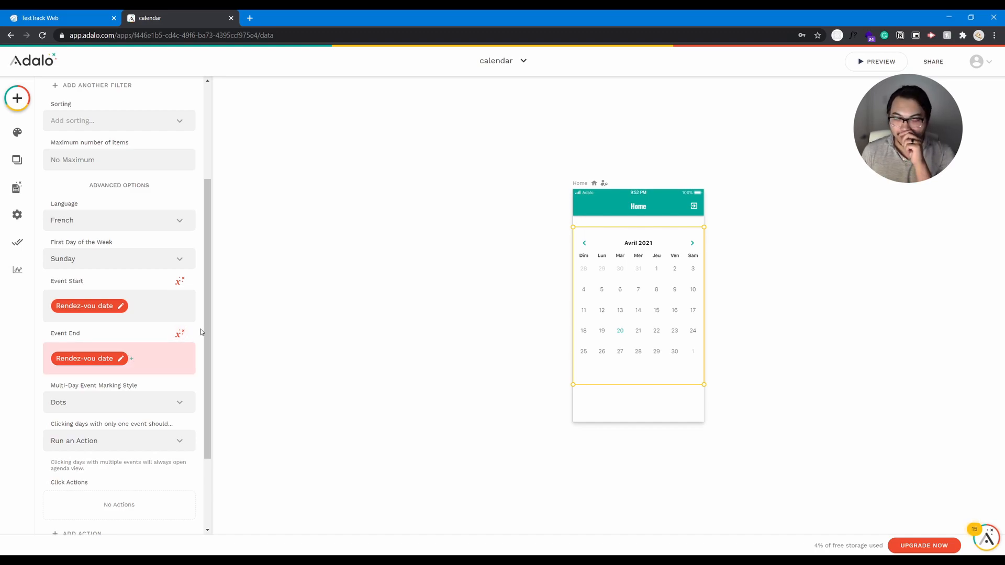
left_click(179, 333)
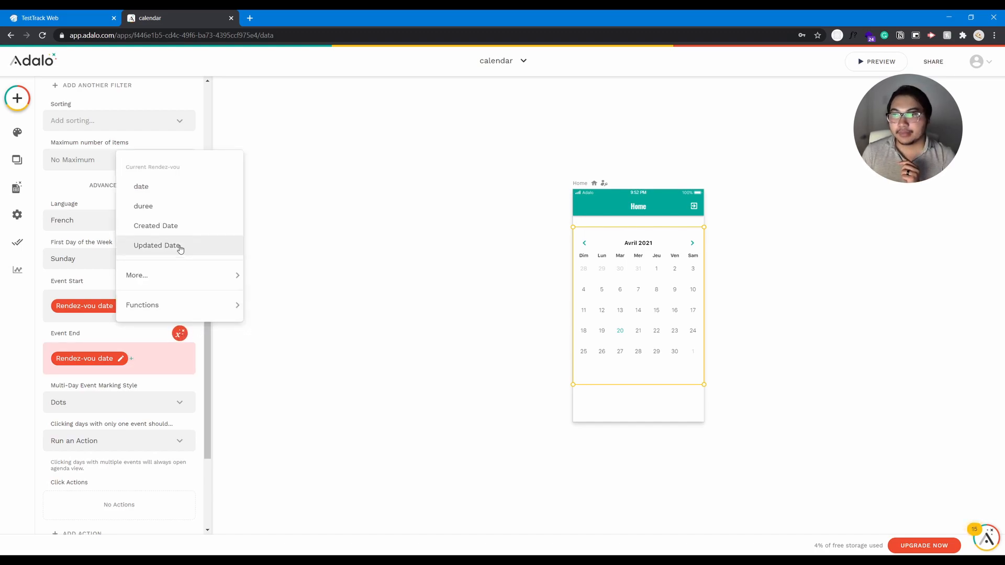
left_click(171, 208)
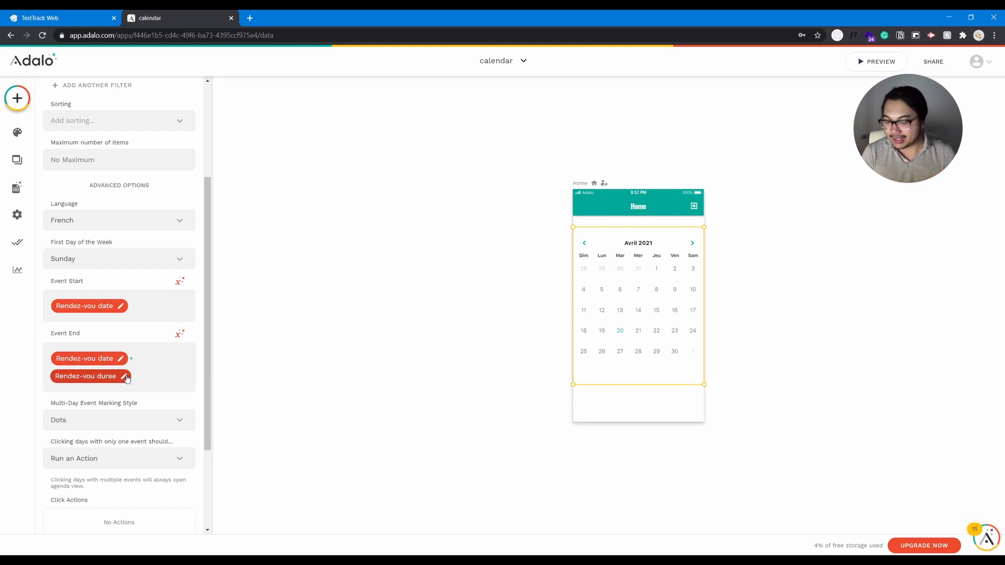
type("/24")
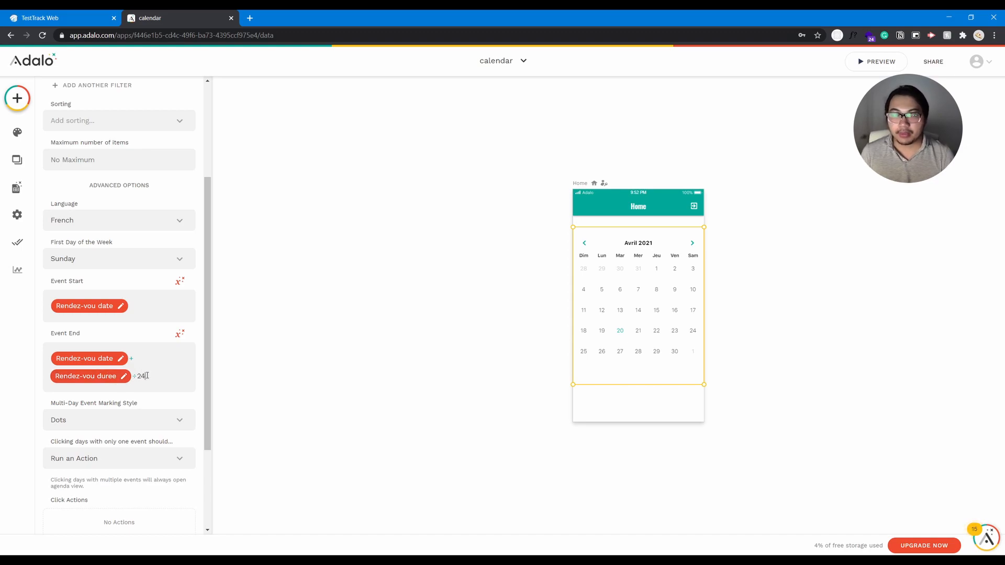
Preview the app and test selecting April 20 and April 21 in the calendar, and close the preview.
scroll(159, 431, "down", 1)
scroll(158, 431, "down", 1)
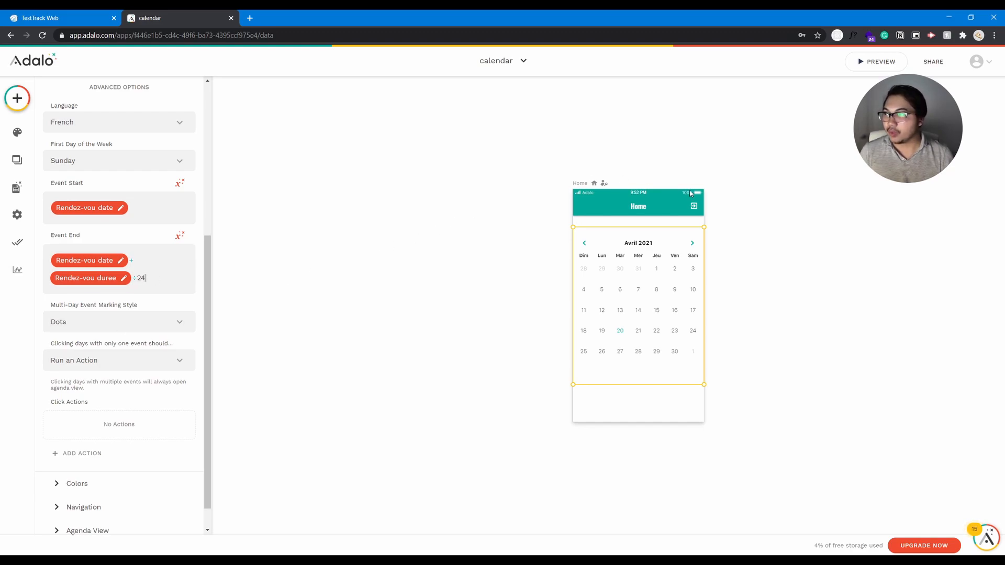
left_click(876, 62)
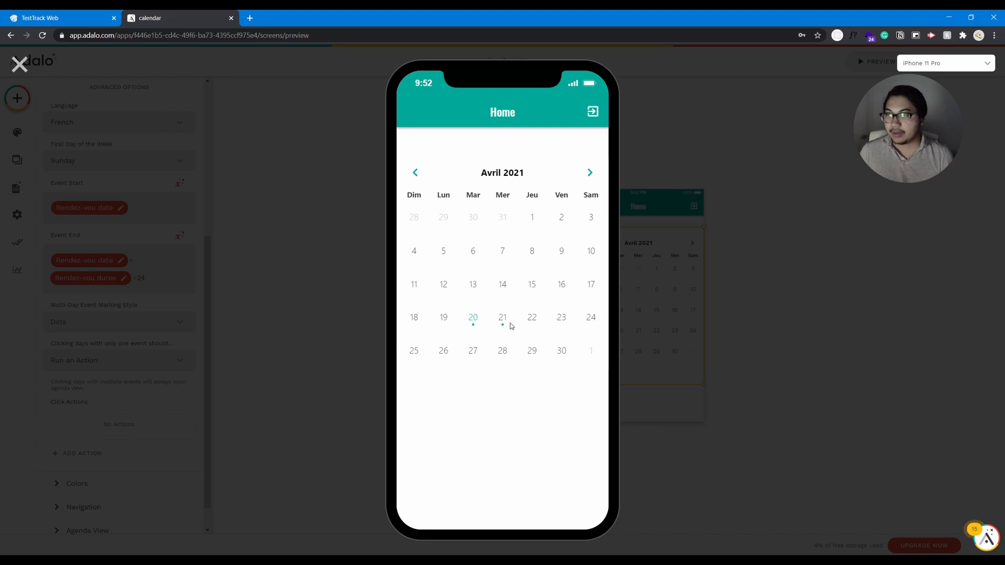
left_click(474, 324)
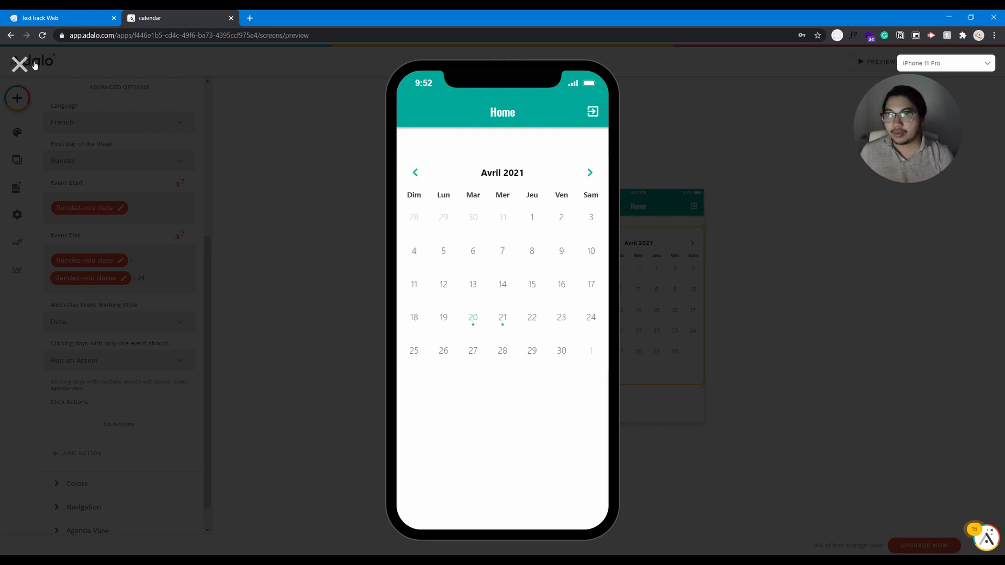
left_click(500, 321)
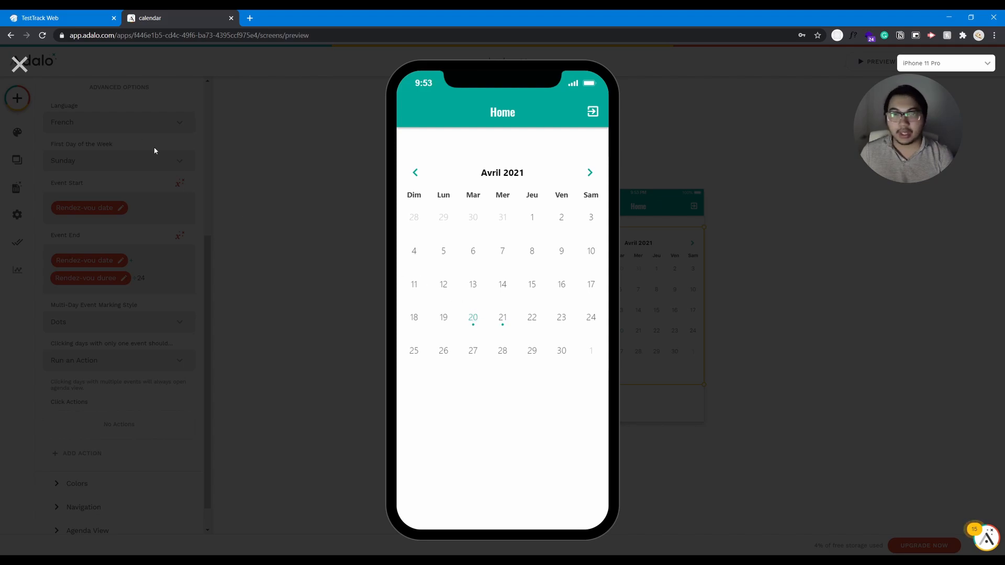
left_click(19, 64)
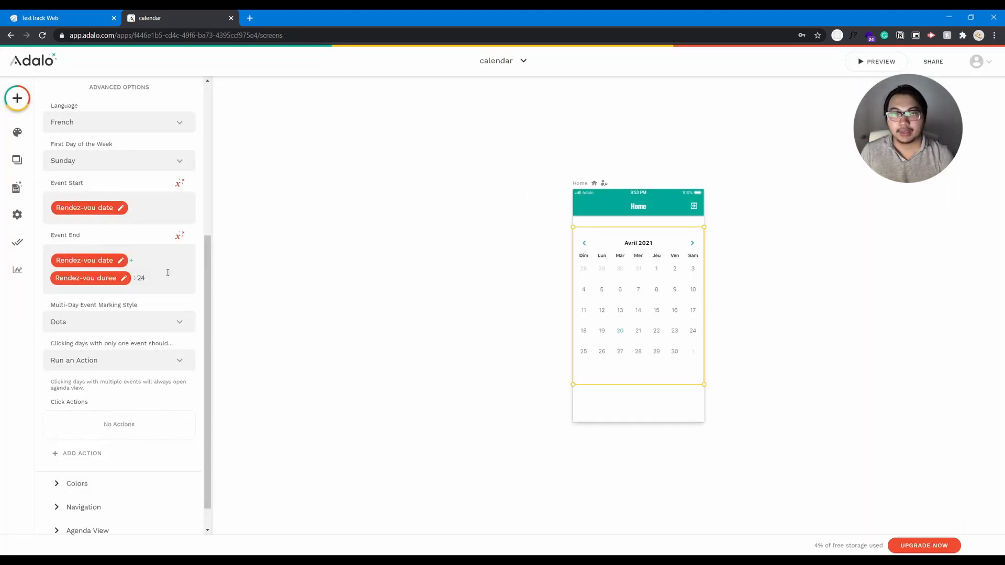
Set the calendar to open the Agenda View for days with only one event.
scroll(150, 350, "down", 1)
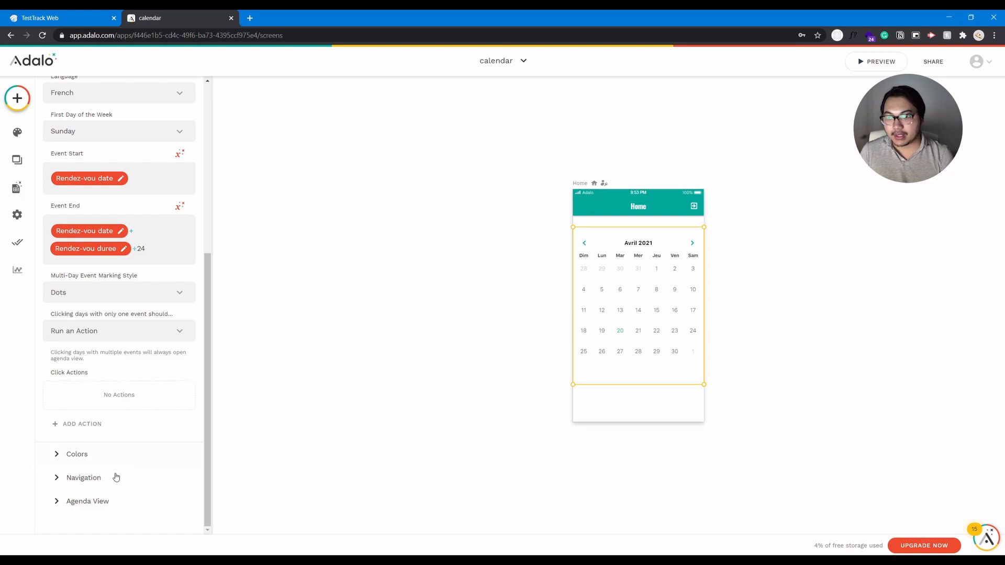
left_click(99, 502)
scroll(110, 160, "up", 2)
left_click(115, 144)
scroll(151, 335, "down", 5)
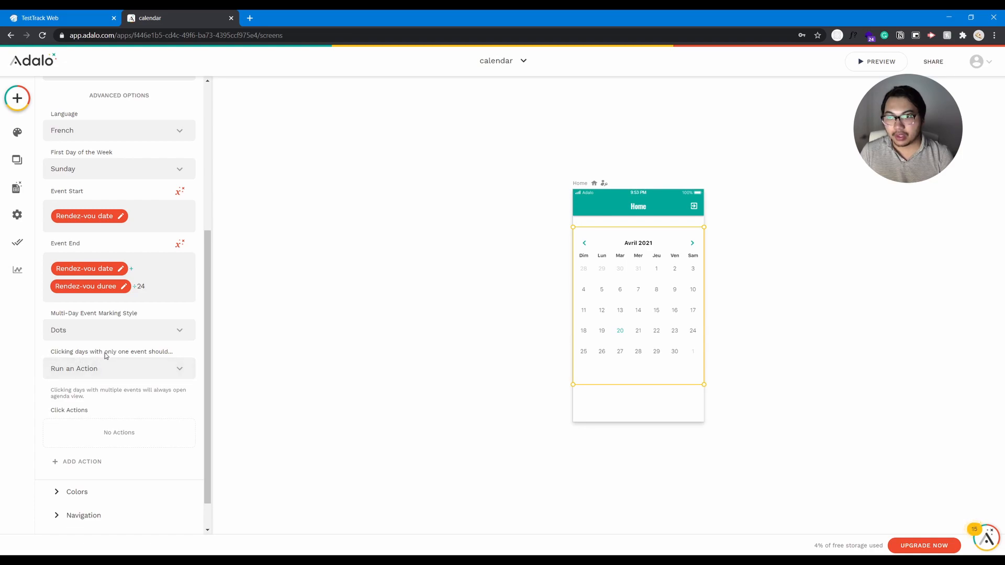
left_click(141, 368)
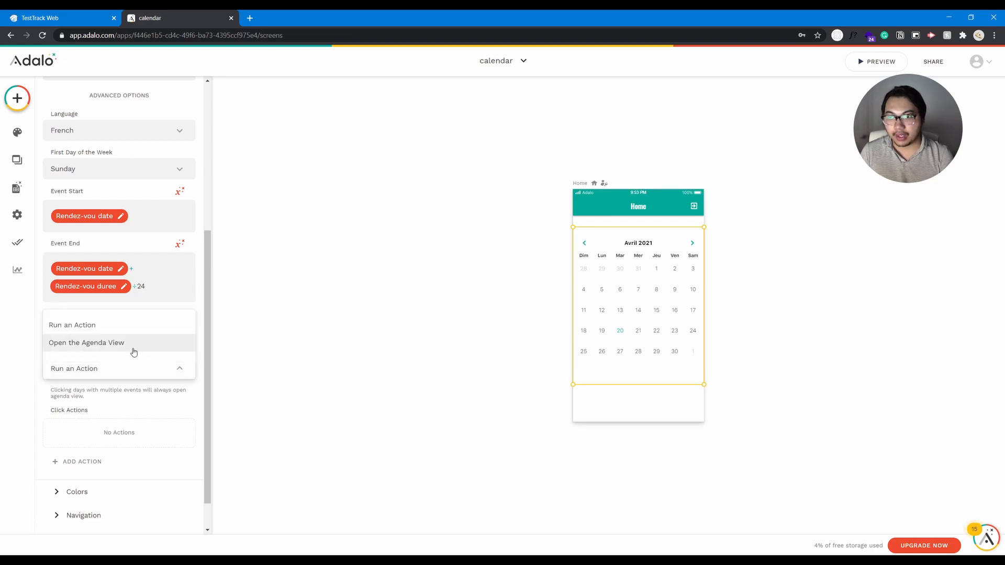
left_click(134, 351)
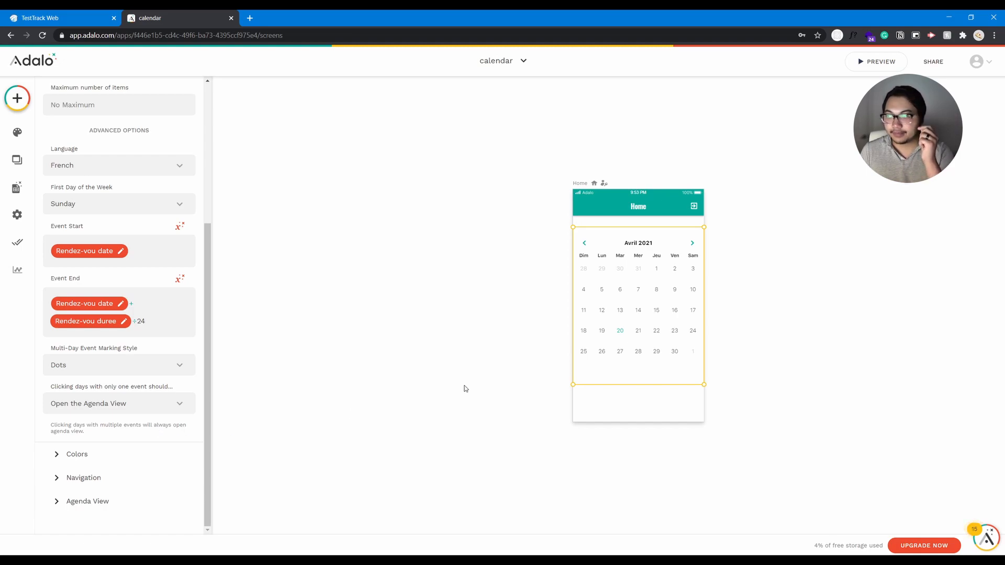
Preview the app and examine the agenda views for April 20 and April 21, and close the preview.
left_click(864, 63)
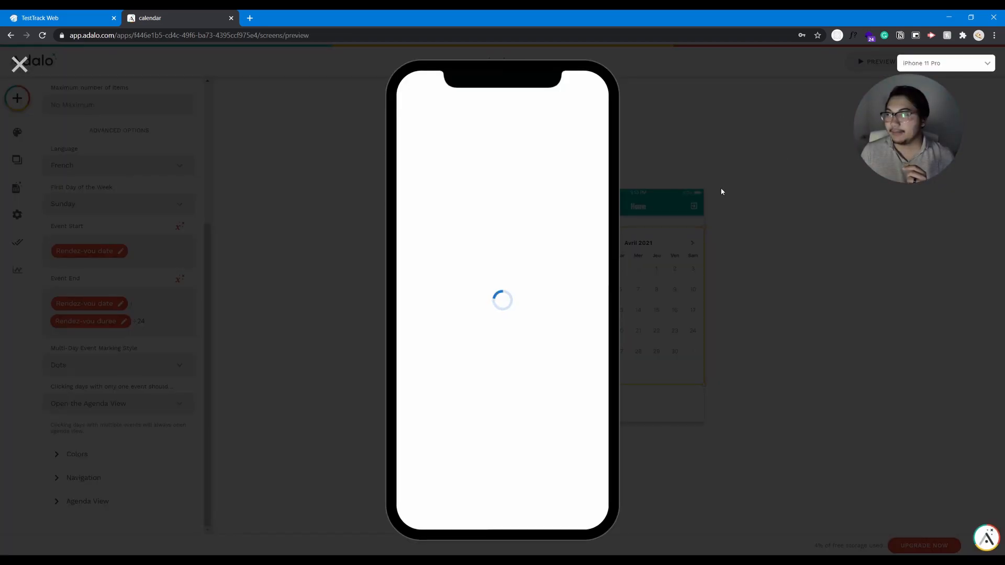
left_click(474, 321)
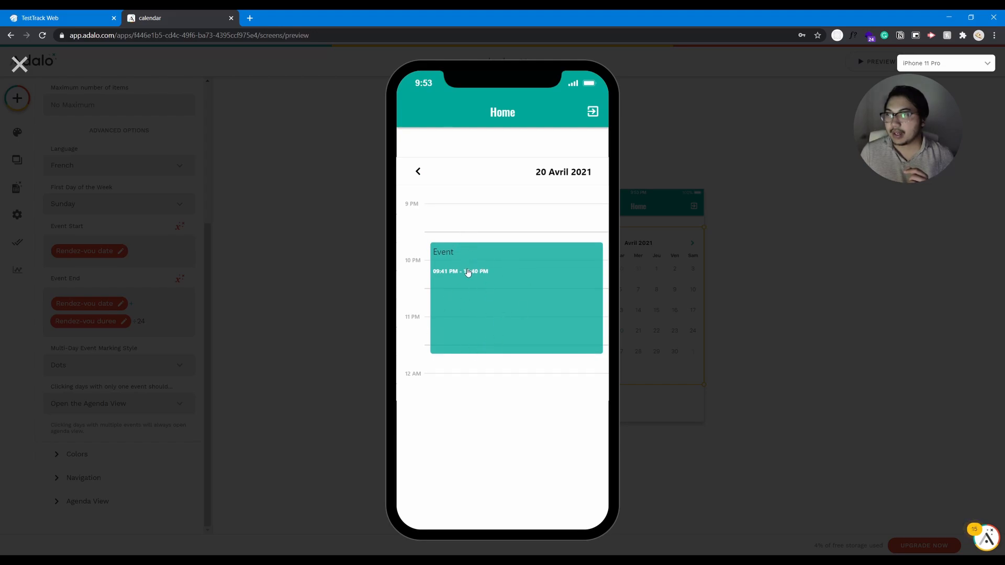
scroll(487, 330, "up", 6)
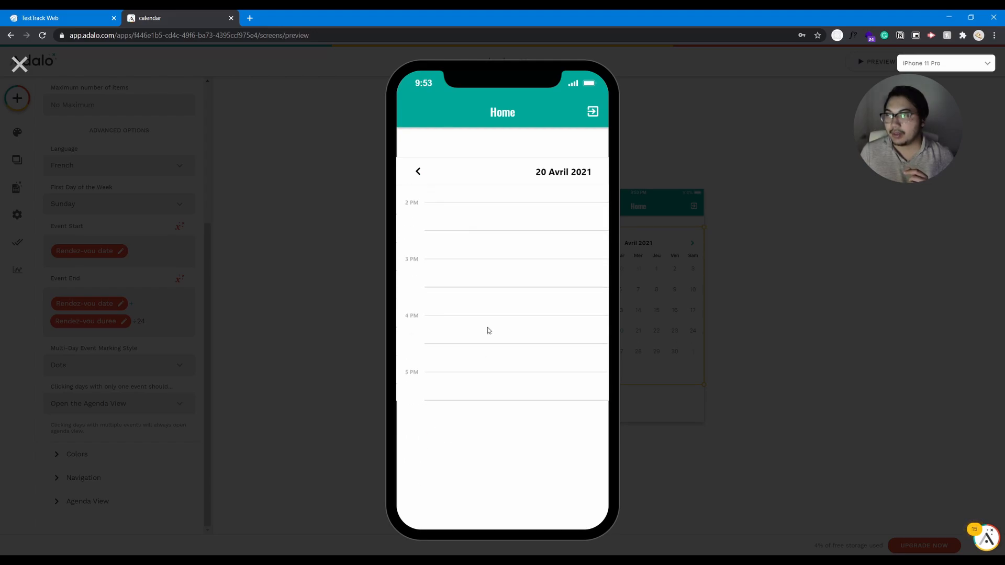
scroll(491, 330, "down", 6)
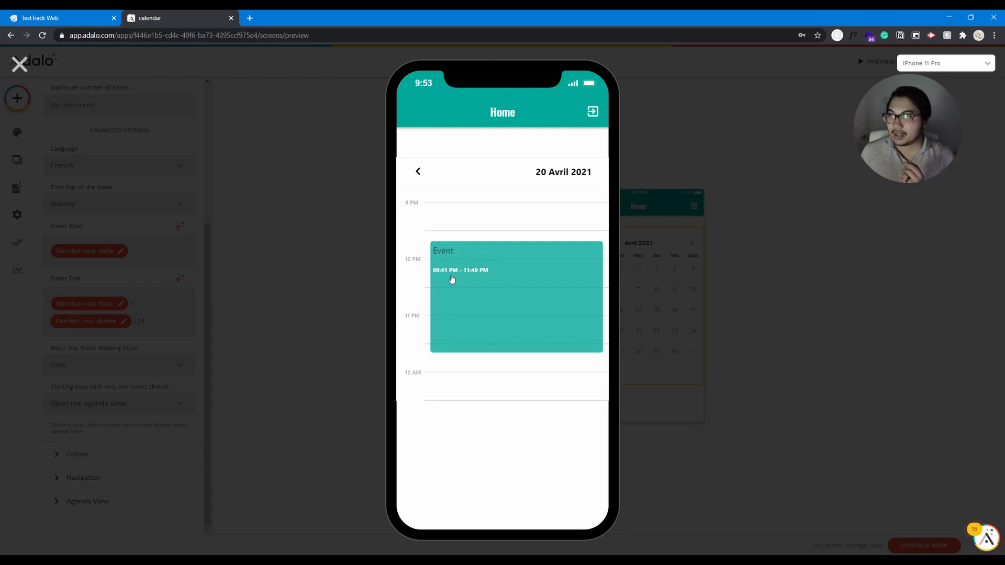
left_click(418, 172)
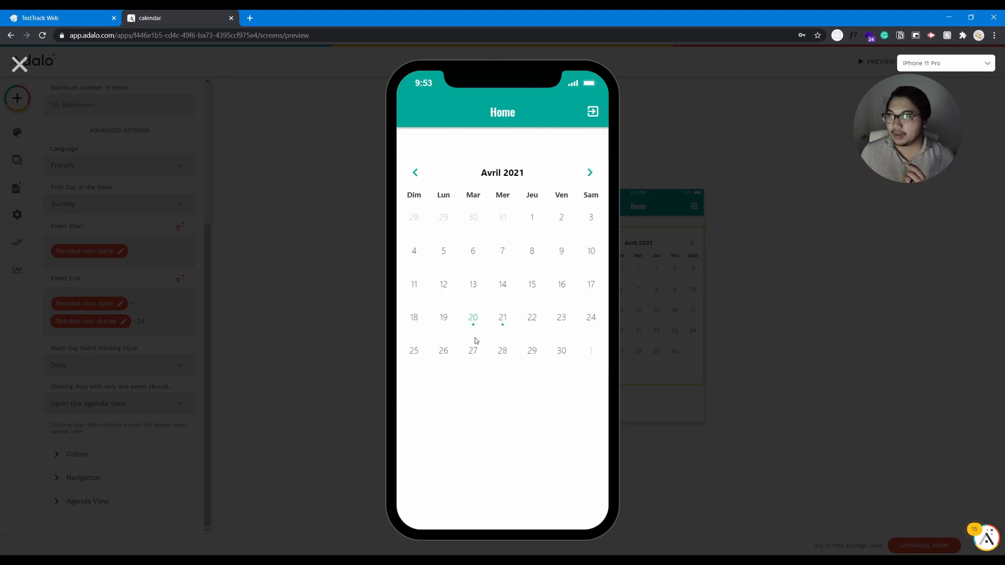
left_click(503, 316)
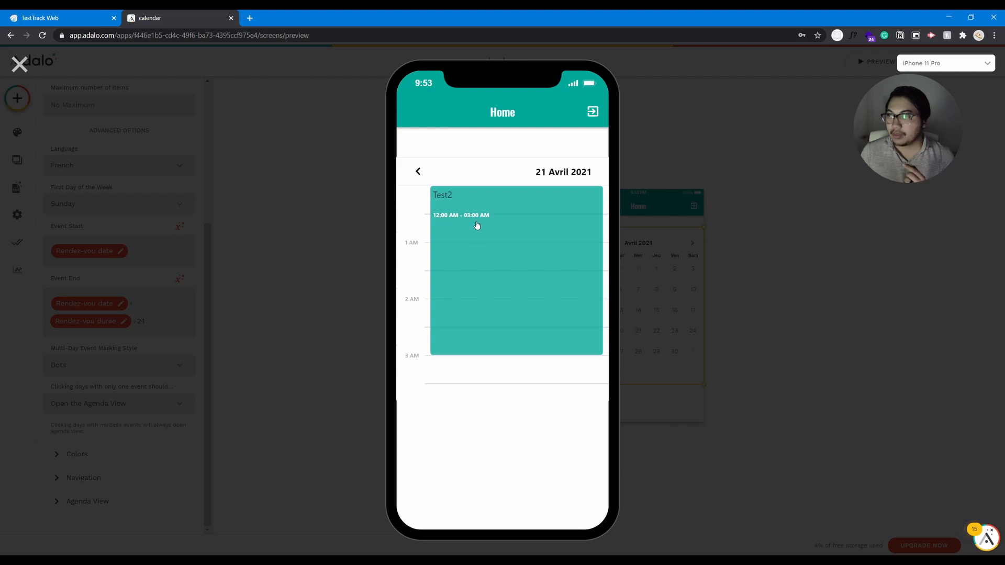
left_click(418, 173)
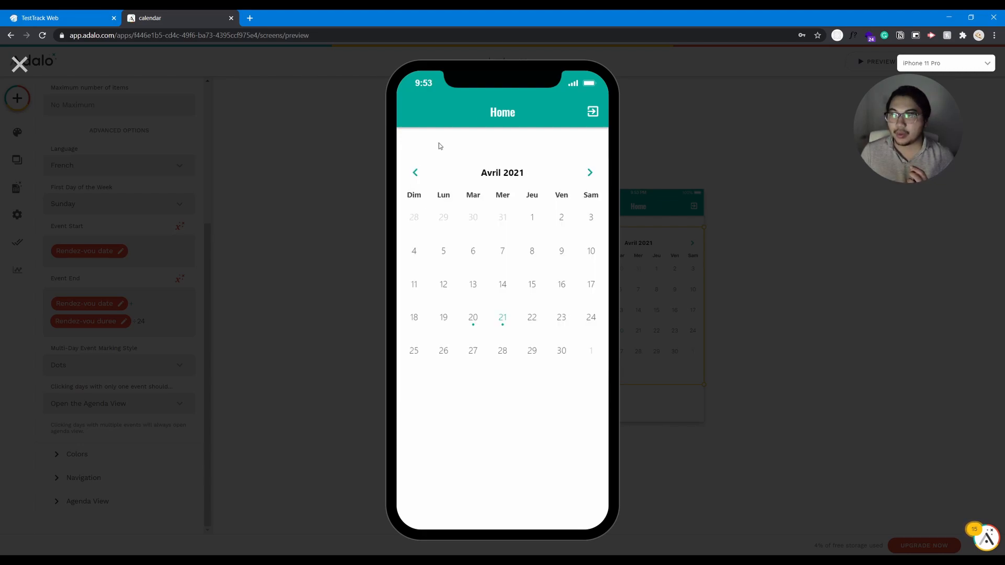
left_click(19, 64)
Name the unnamed April 20 record in the Rendez-vous collection Test1 and save it.
left_click(16, 188)
left_click(84, 176)
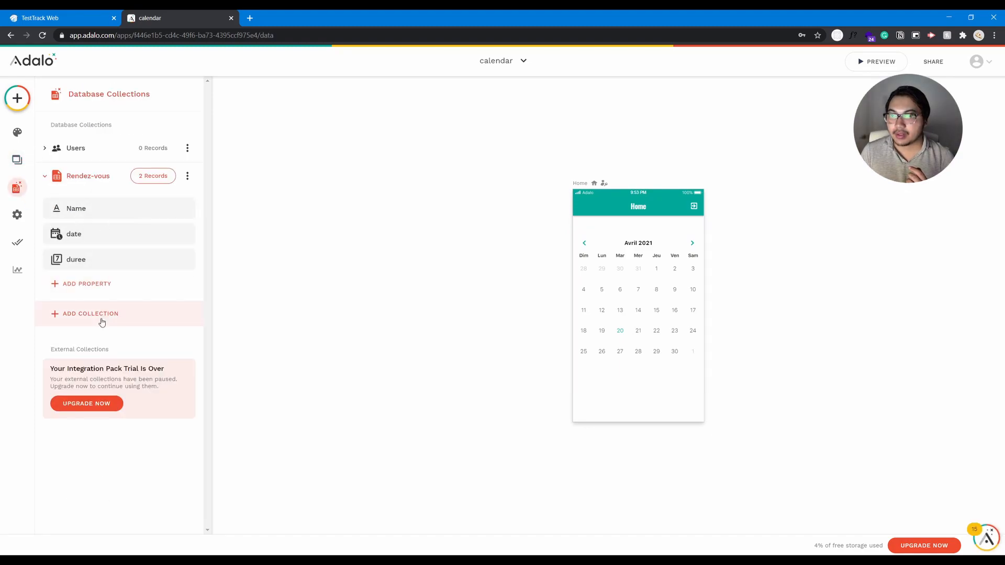
left_click(143, 178)
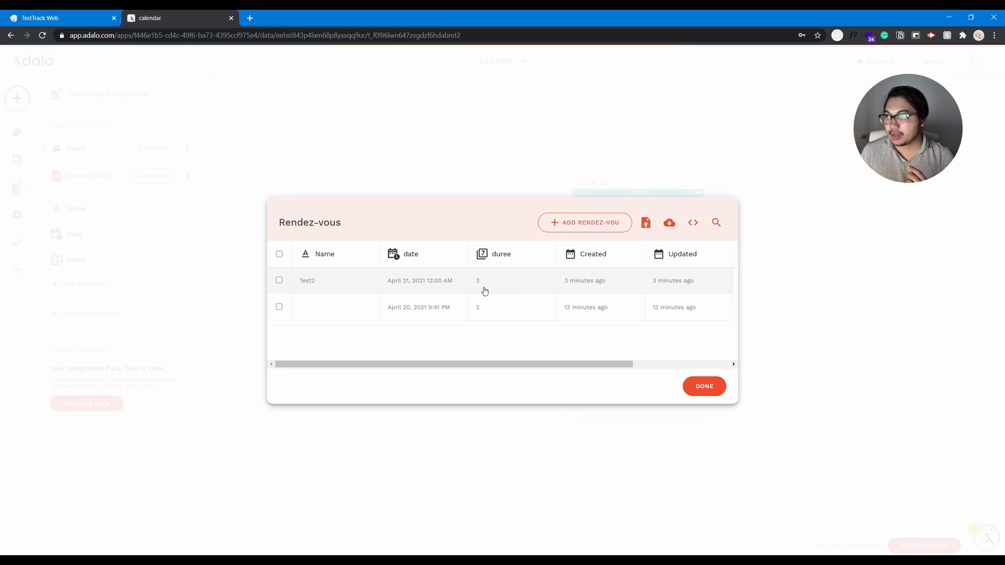
left_click(361, 315)
left_click(433, 267)
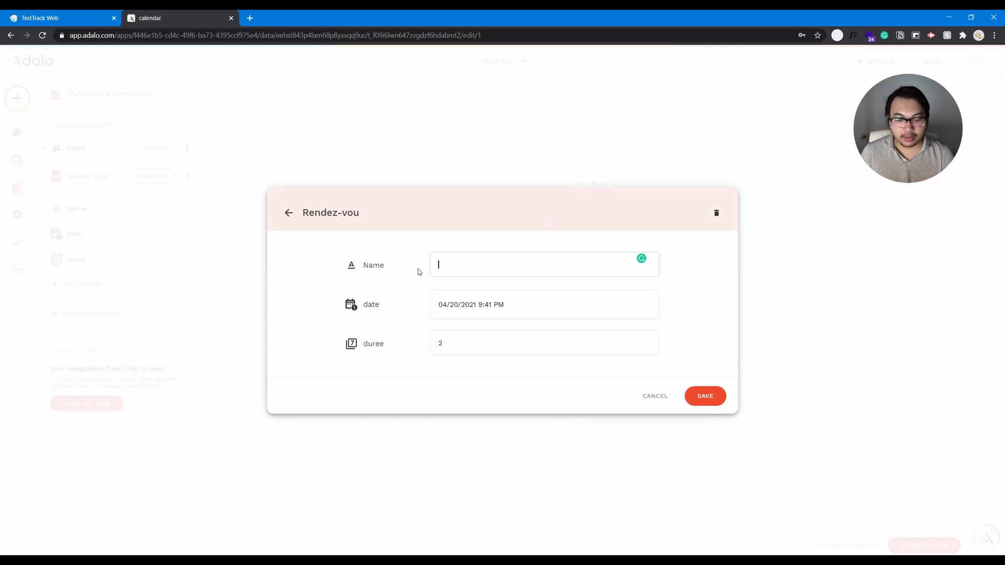
left_click(464, 353)
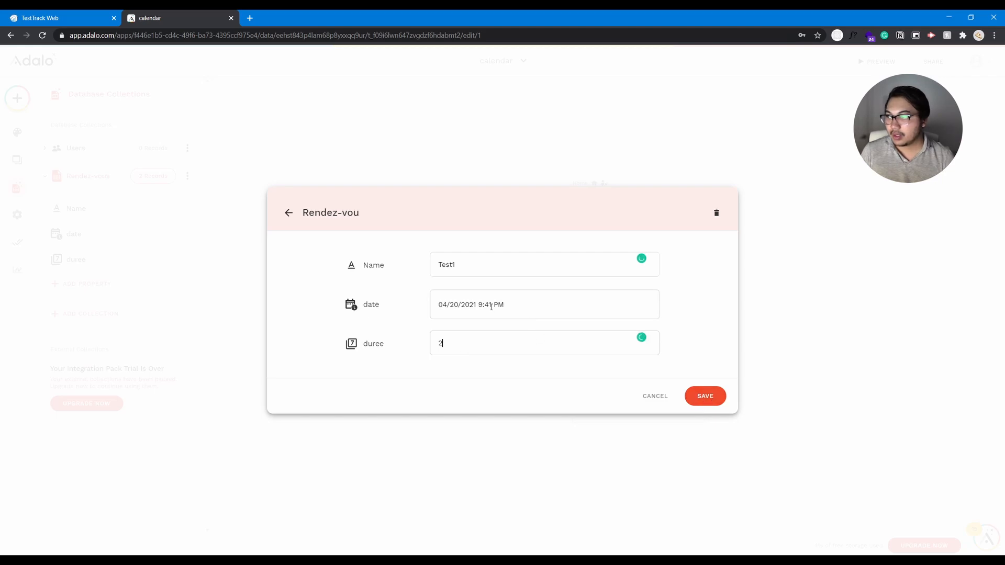
left_click(690, 396)
left_click(687, 386)
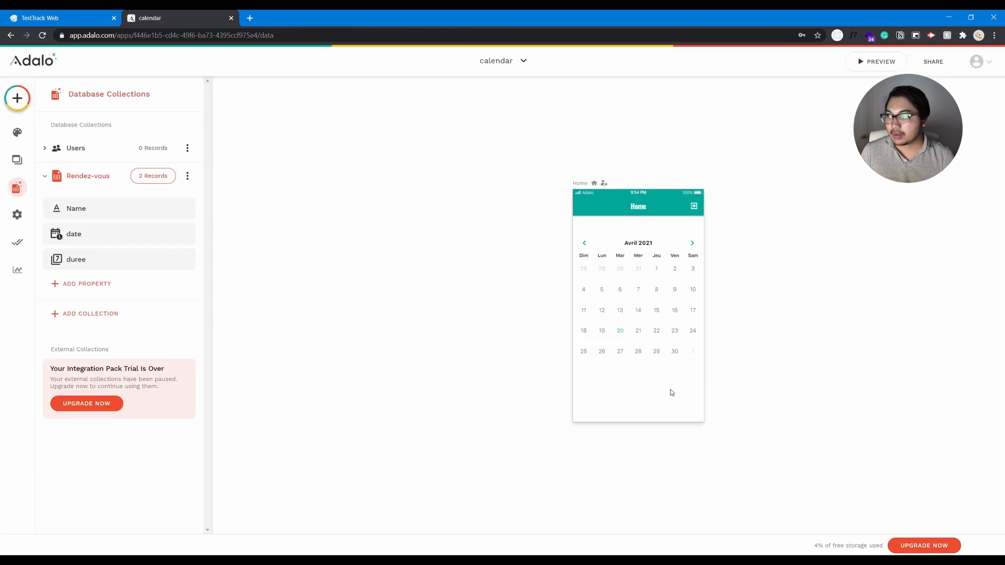
Preview the app and check the event name in the April 20 agenda view.
left_click(873, 63)
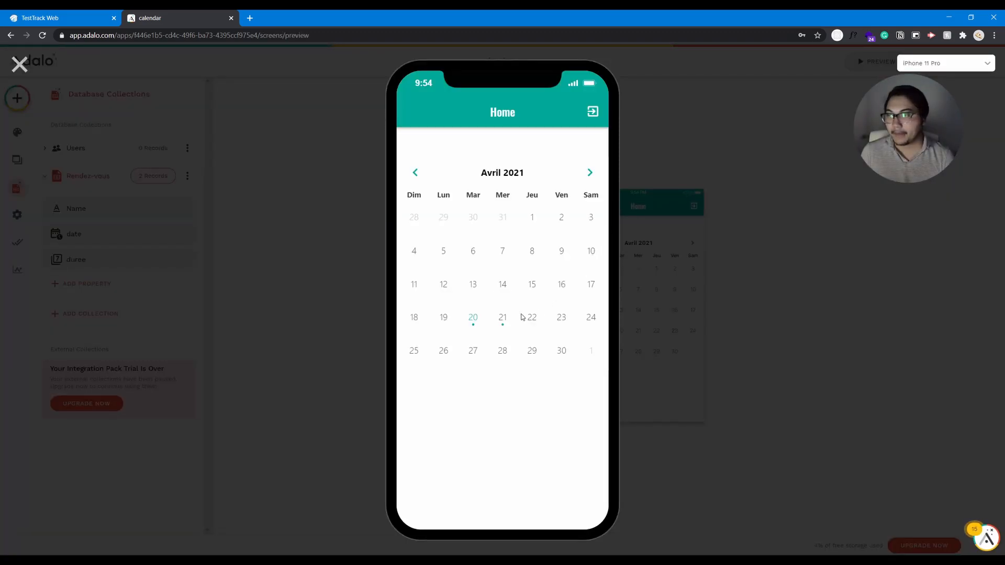
left_click(471, 317)
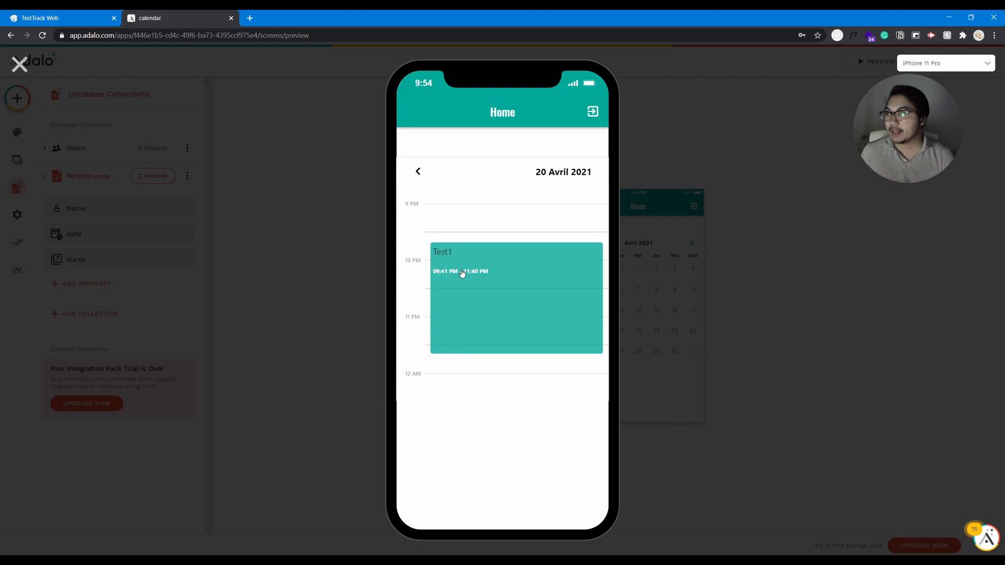
left_click(19, 64)
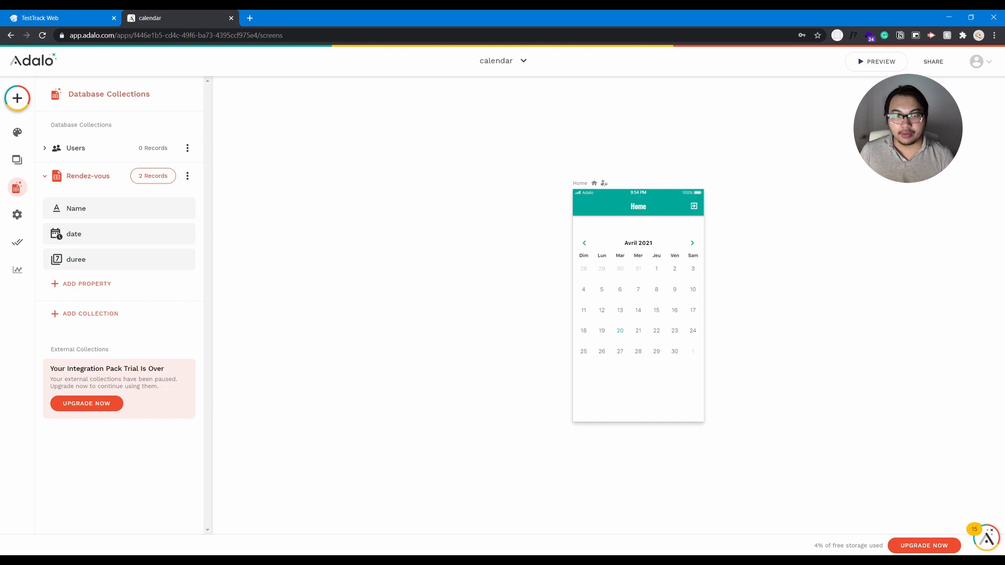
left_click(17, 98)
left_click_drag(157, 220, 673, 413)
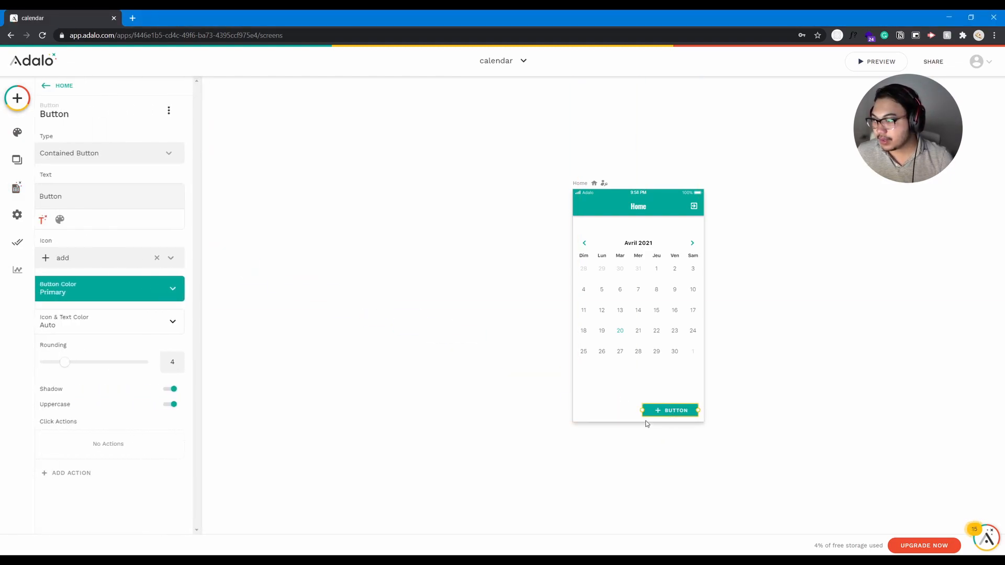
left_click(112, 156)
double_click(119, 192)
key("BackSpace")
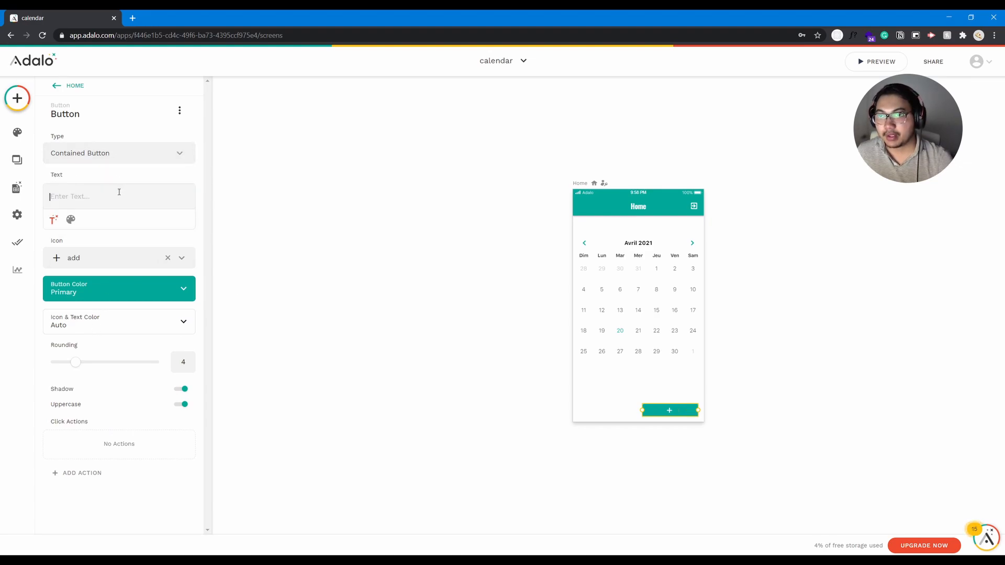
left_click(171, 155)
left_click(152, 201)
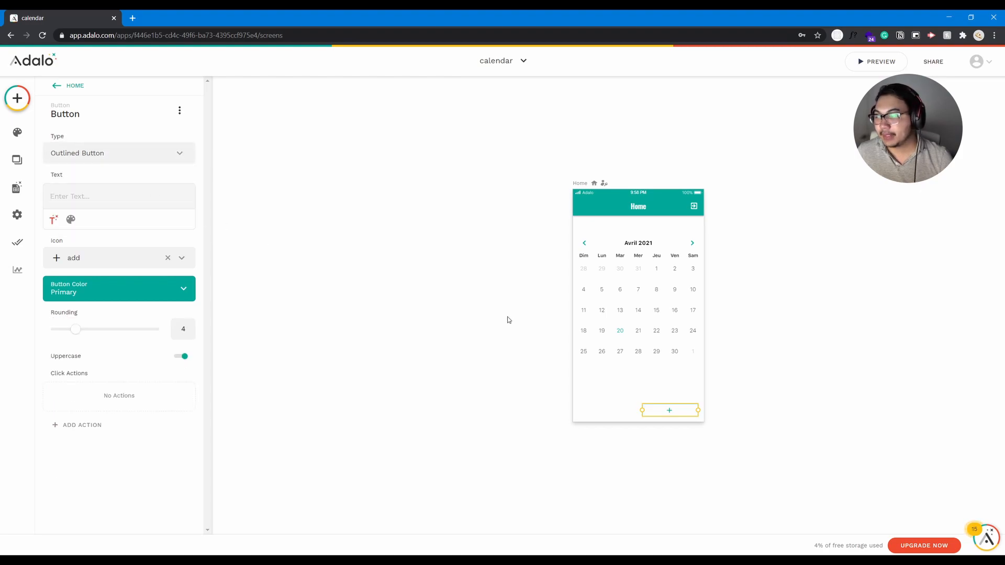
key("Delete")
Add an Action Button component to the Home screen's lower-right corner, below the calendar.
left_click(17, 97)
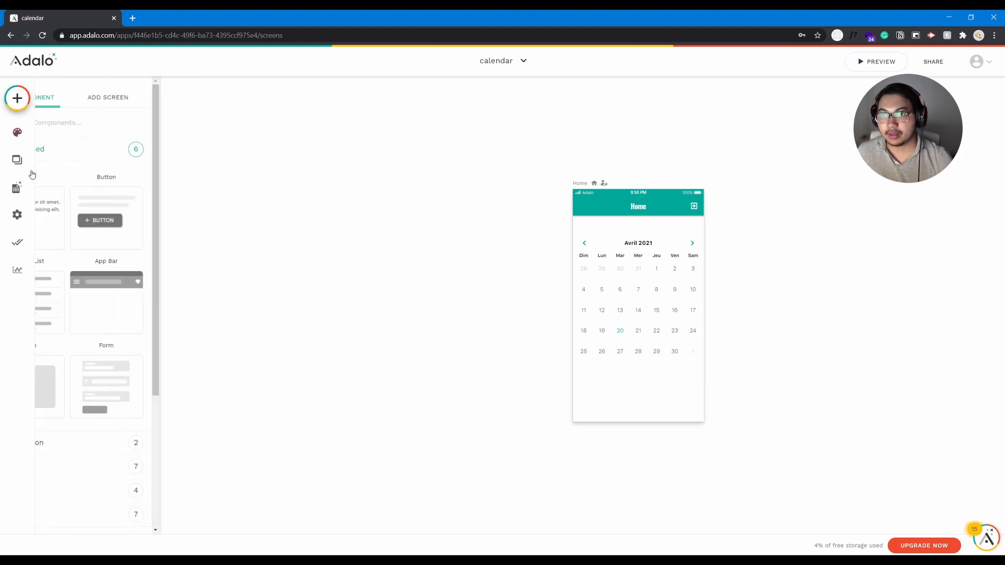
scroll(129, 326, "down", 5)
left_click(103, 305)
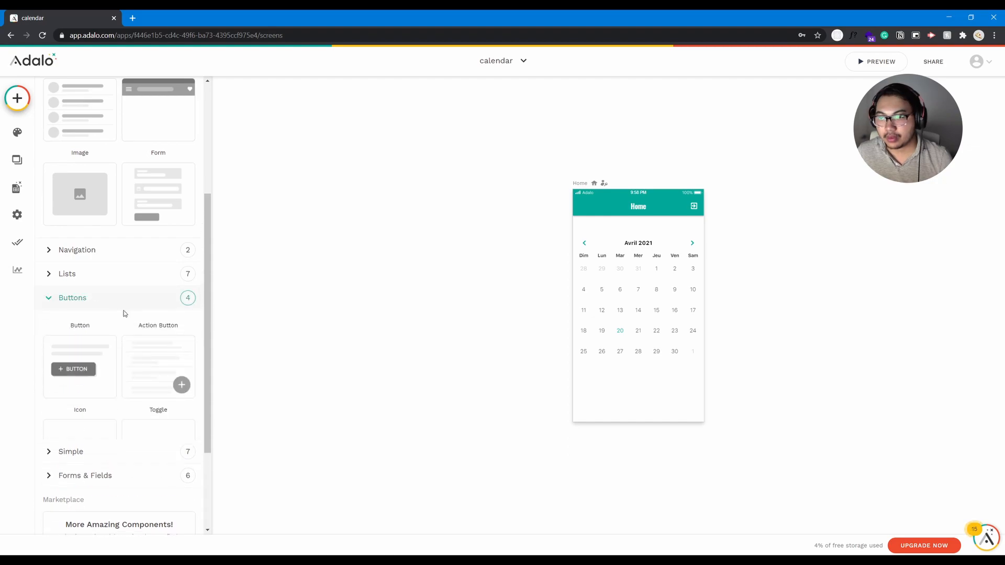
left_click_drag(184, 362, 702, 416)
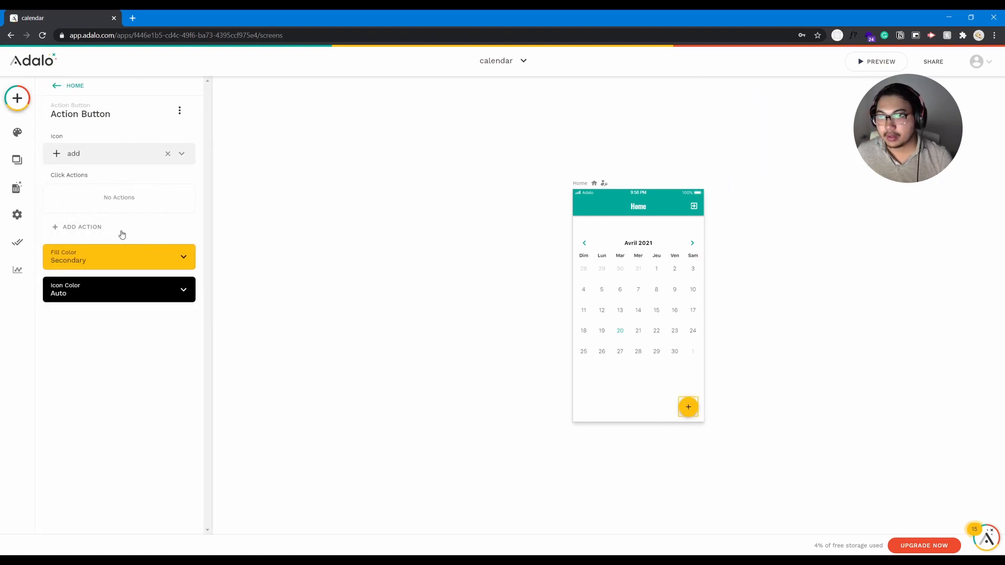
Give the action button a link action to a new blank screen named ajouter_rdv.
left_click(91, 227)
mouse_move(154, 257)
left_click(189, 258)
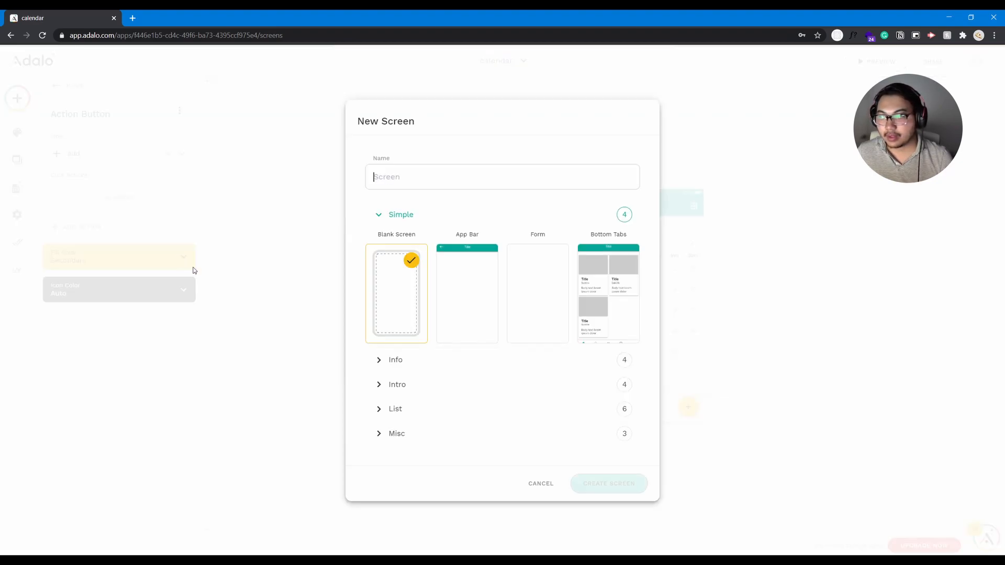
type("ajouter")
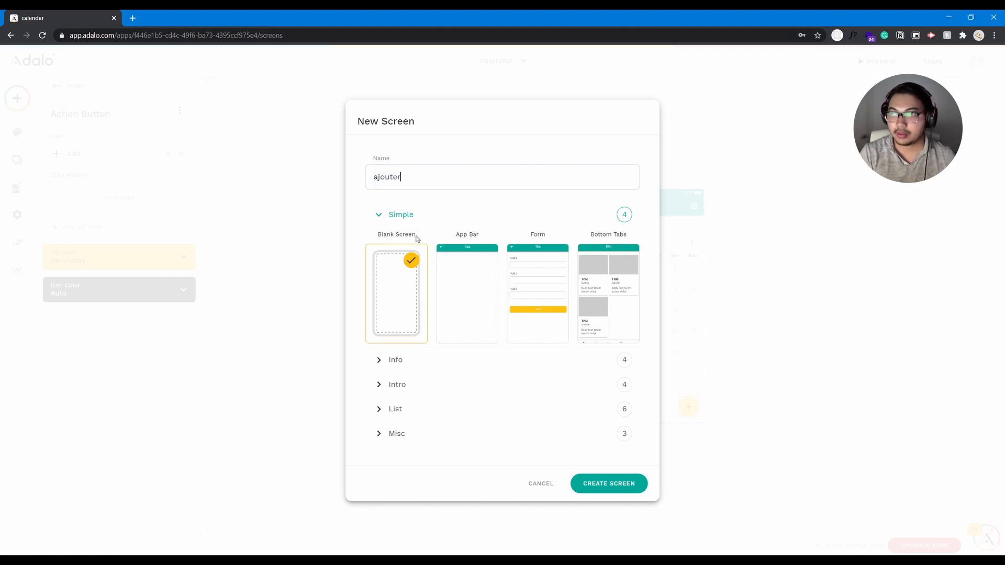
type("_rdv")
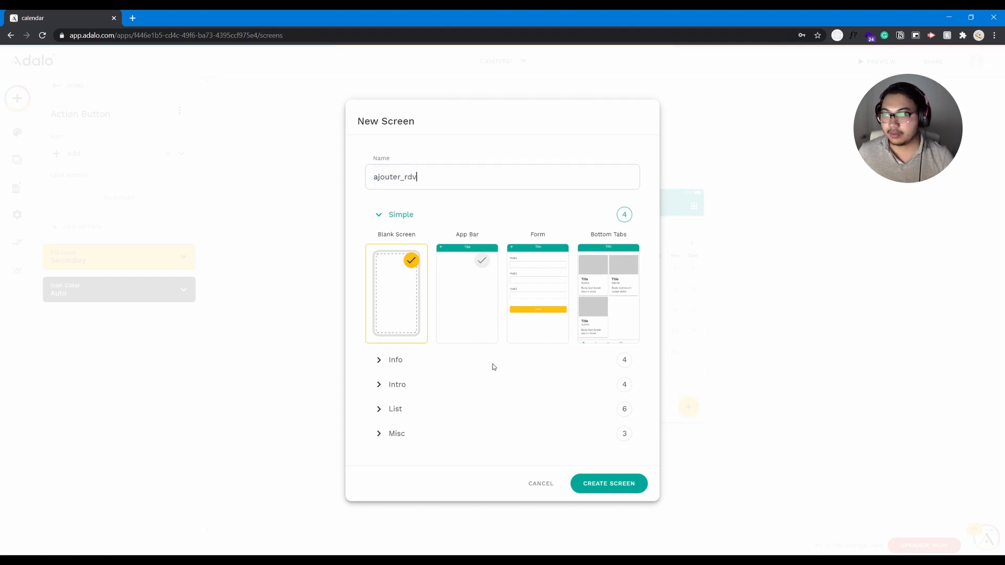
left_click(607, 479)
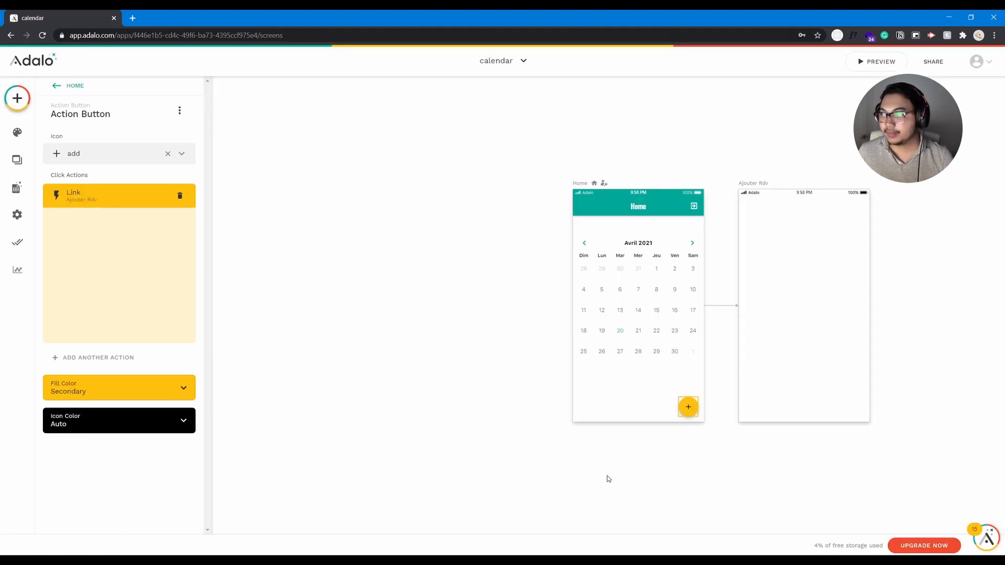
Add a Form to the Ajouter Rdv screen, bound to the Rendez-vous collection and creating a new rendez-vou.
left_click(609, 200)
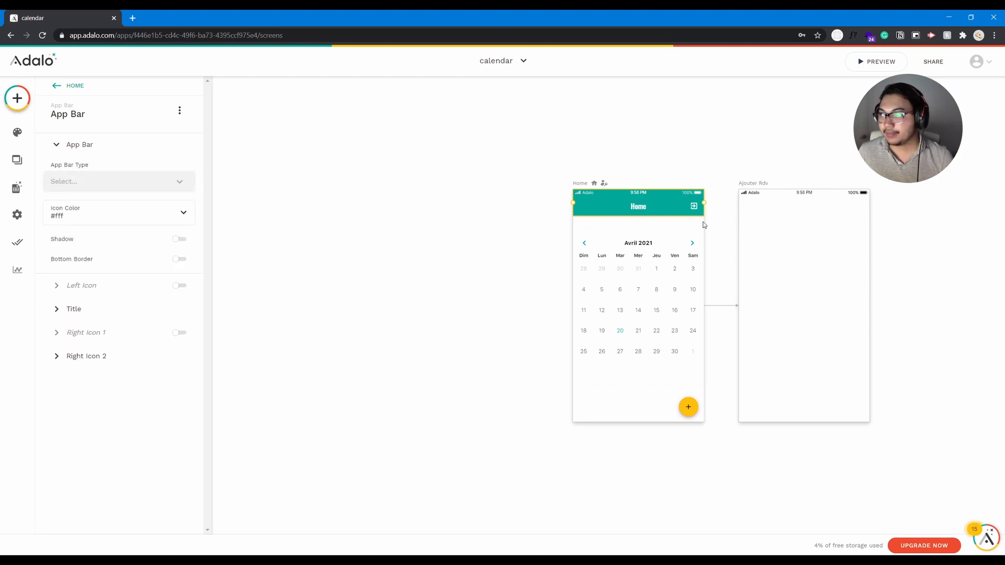
left_click(777, 229)
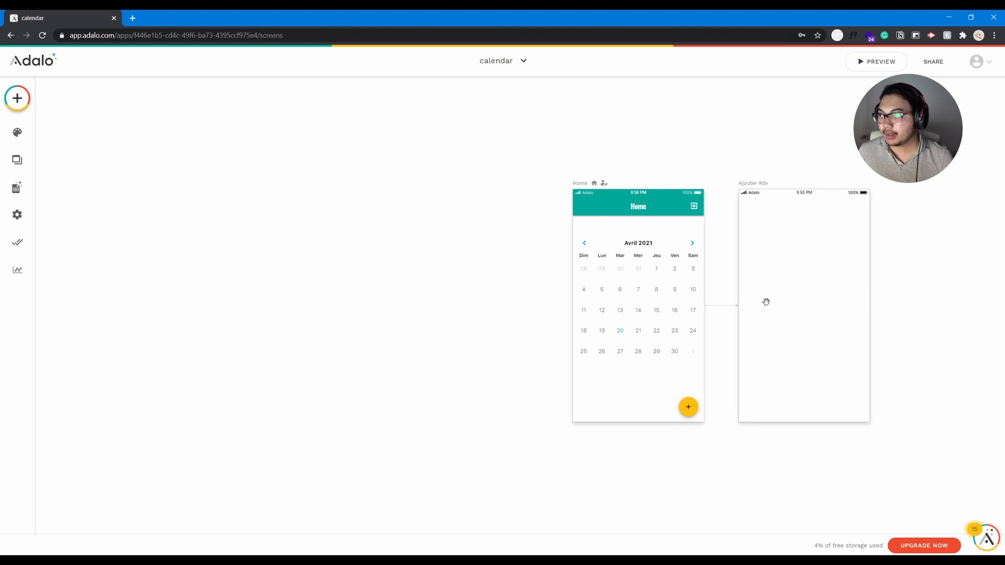
scroll(766, 303, "right", 5)
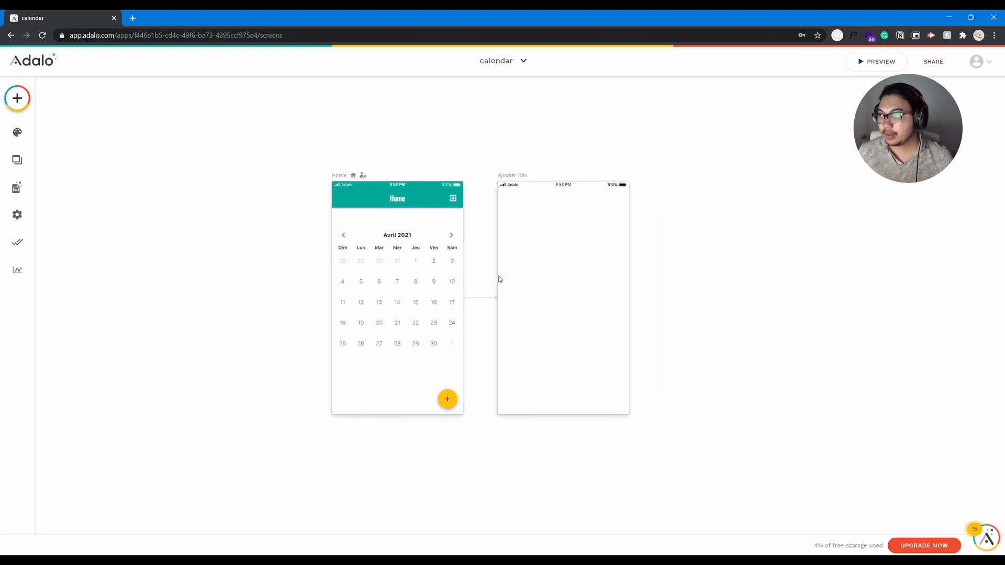
left_click(17, 98)
scroll(131, 340, "down", 3)
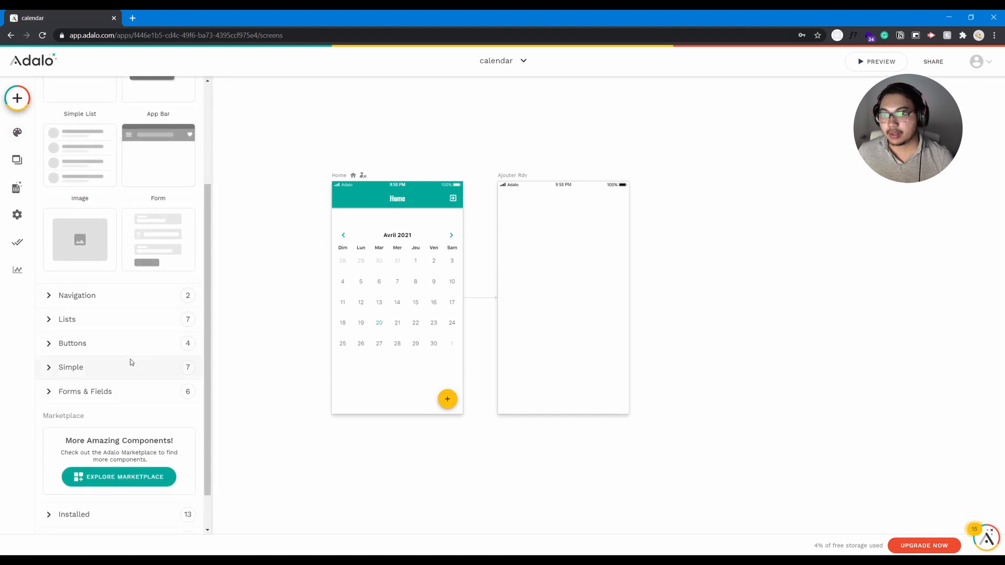
left_click(138, 391)
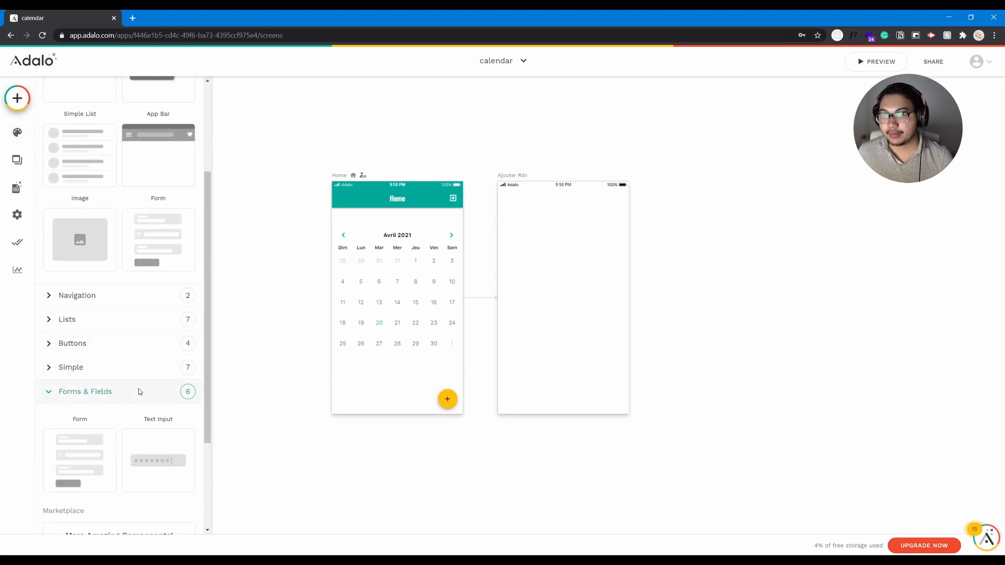
scroll(120, 366, "down", 2)
left_click_drag(79, 413, 555, 272)
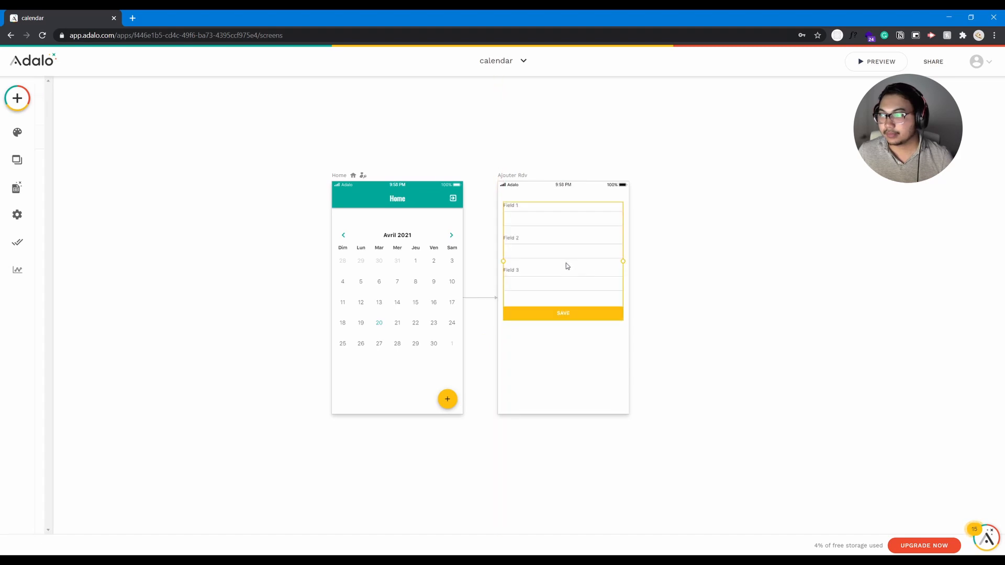
left_click(110, 173)
left_click(114, 224)
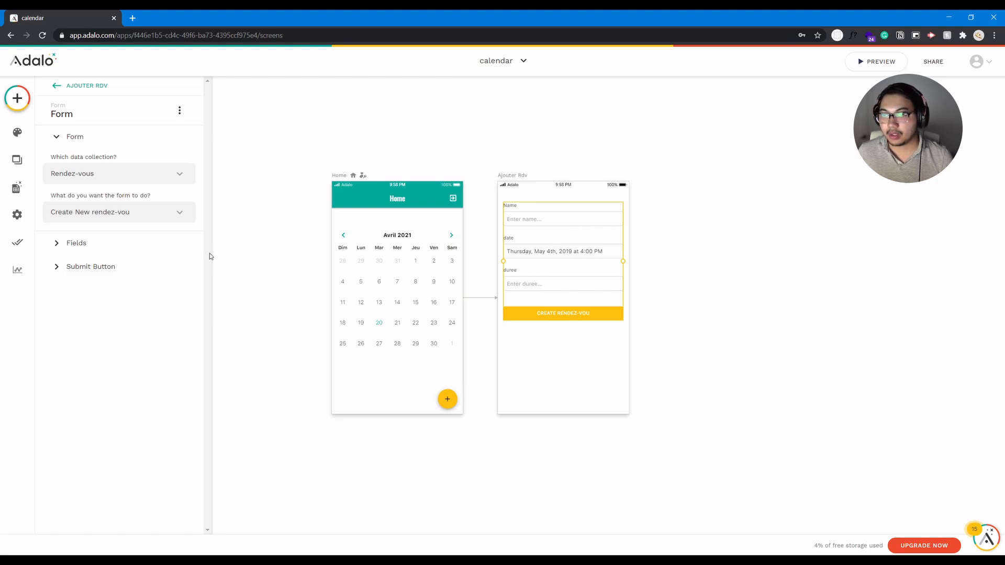
Add a second action to the form's submit button that links back to the previous screen.
left_click(108, 267)
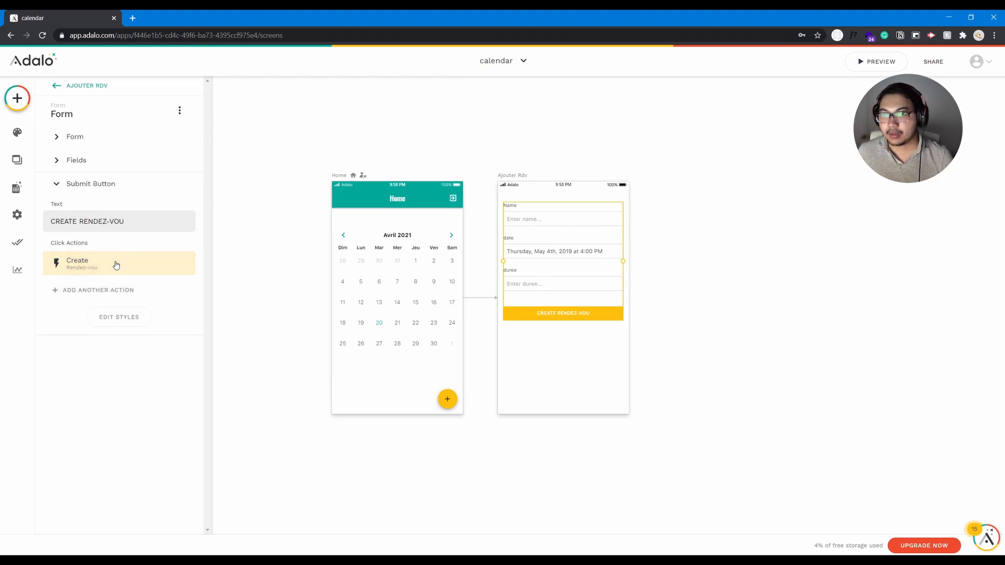
left_click(116, 294)
mouse_move(157, 320)
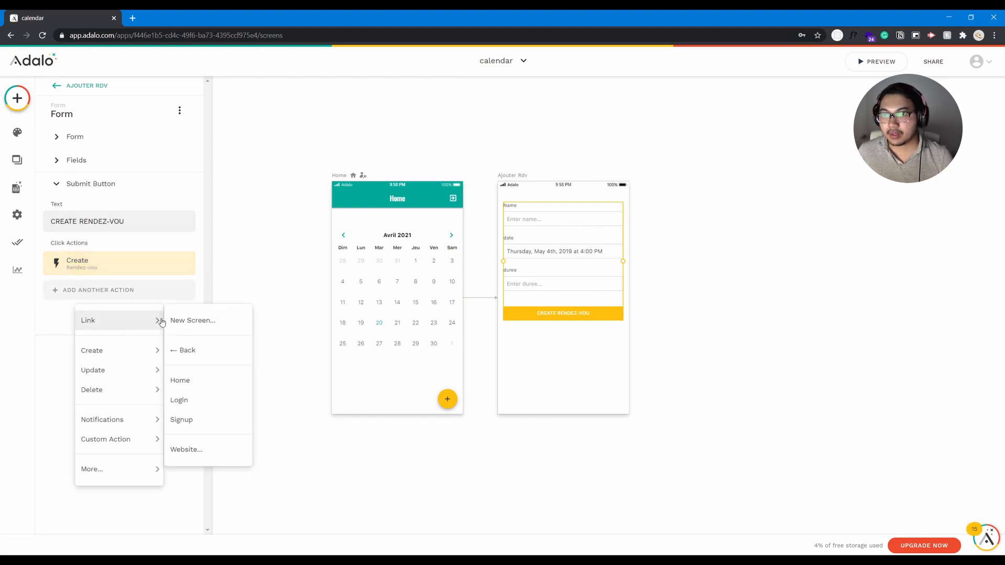
left_click(179, 349)
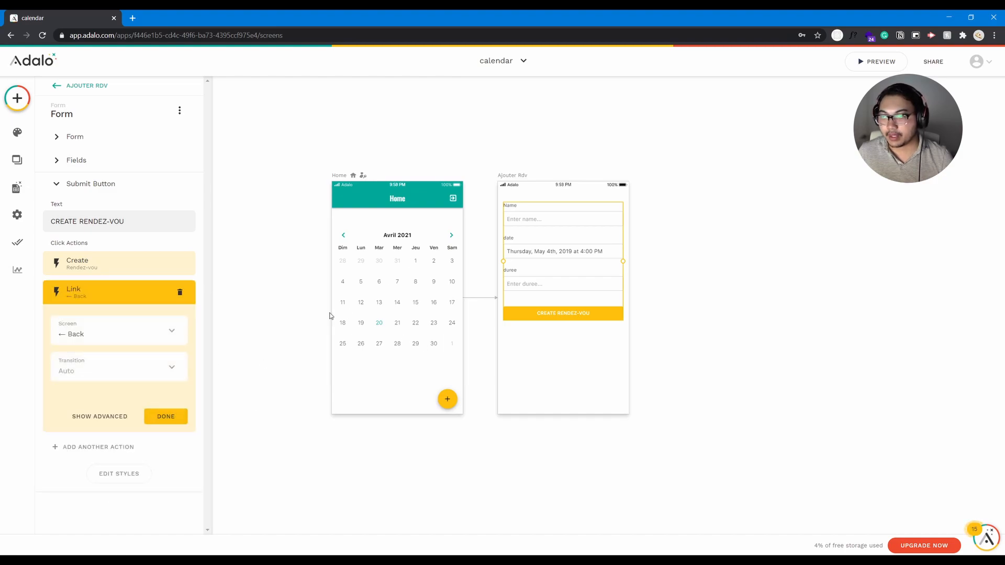
left_click(166, 417)
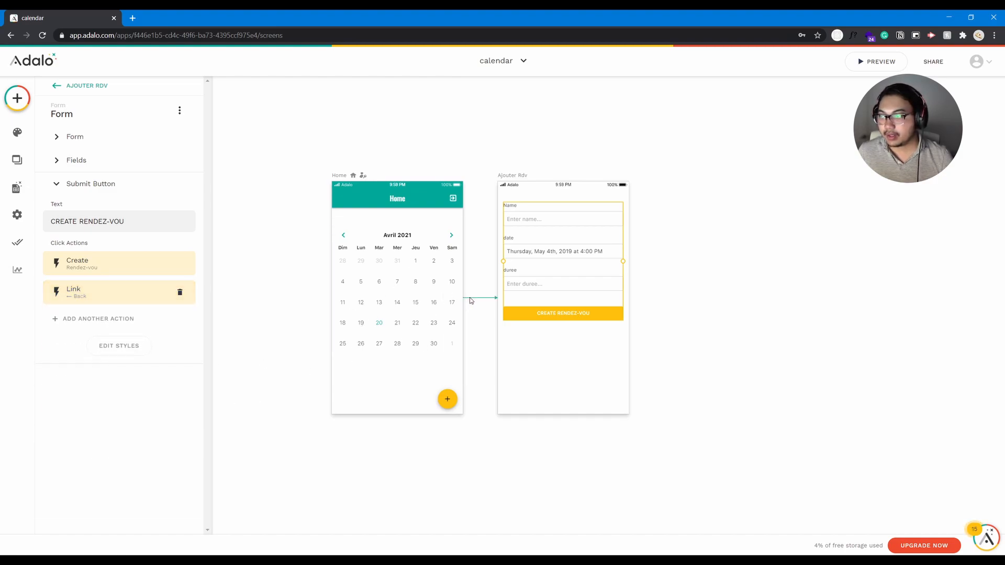
Set the transition of the action button's link to Ajouter Rdv to Modal.
left_click(444, 221)
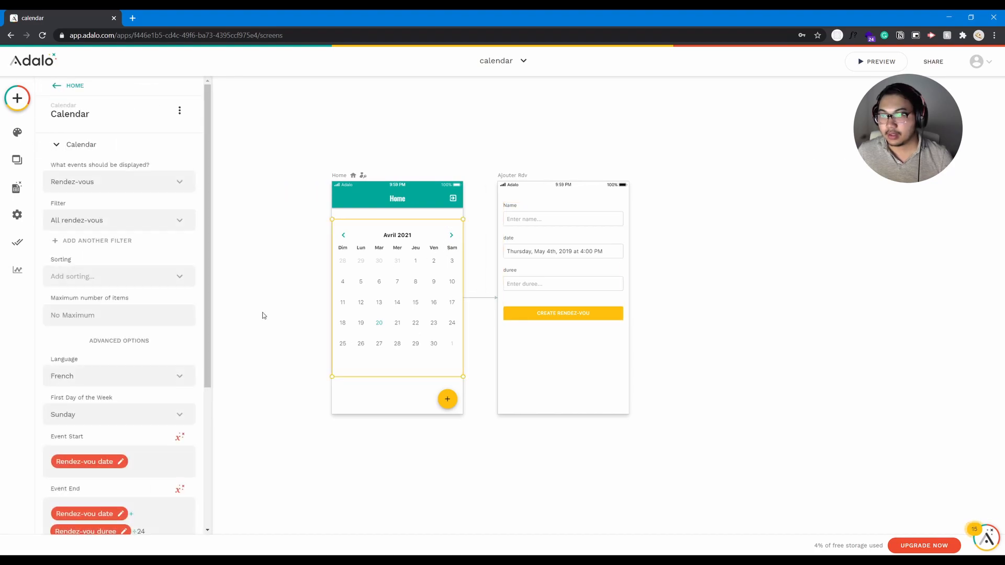
left_click(456, 397)
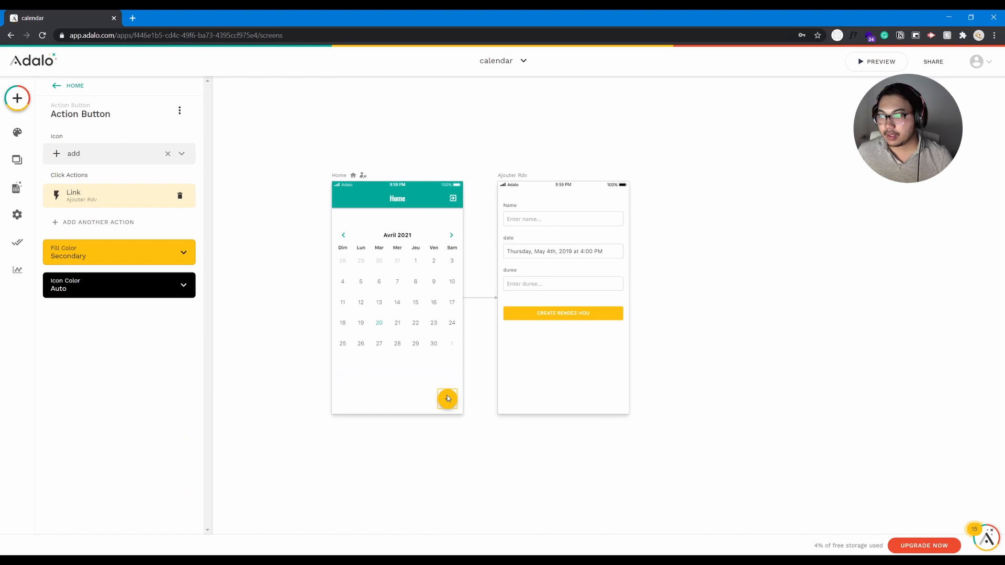
left_click(114, 204)
left_click(90, 274)
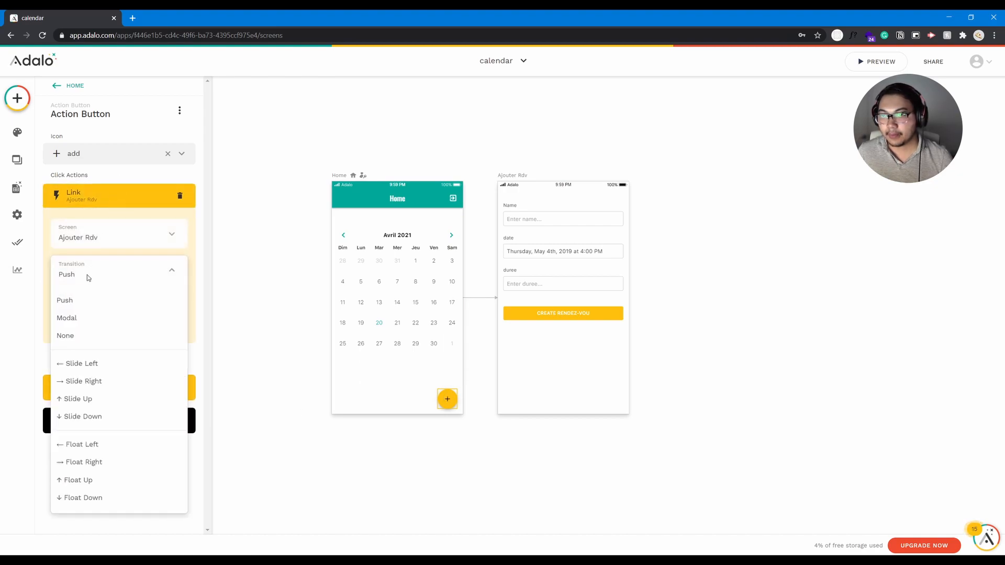
left_click(93, 321)
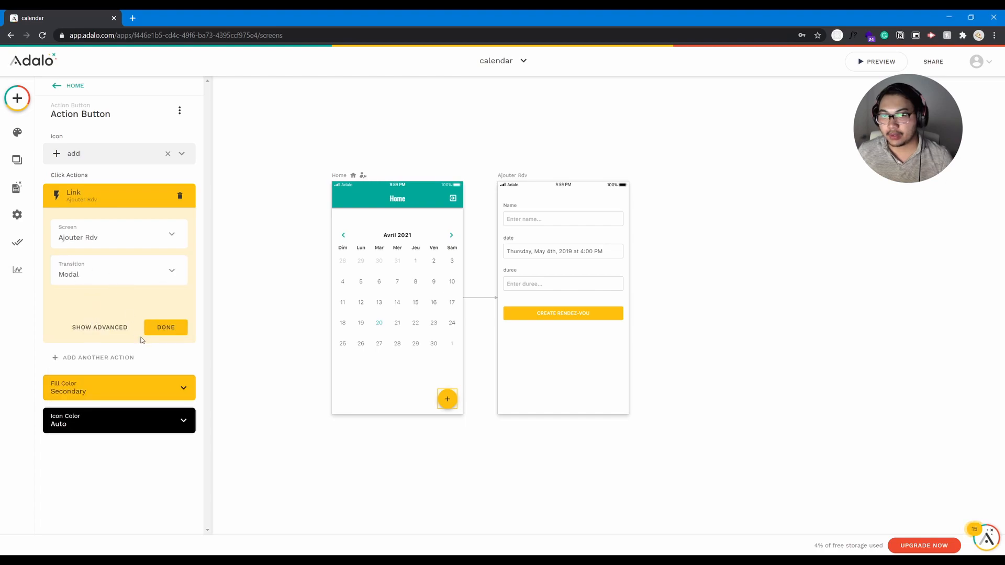
left_click(162, 331)
Move the Ajouter Rdv screen slightly lower beside Home and preview the form opened by the action button.
left_click(523, 176)
left_click_drag(506, 180, 523, 215)
left_click(877, 61)
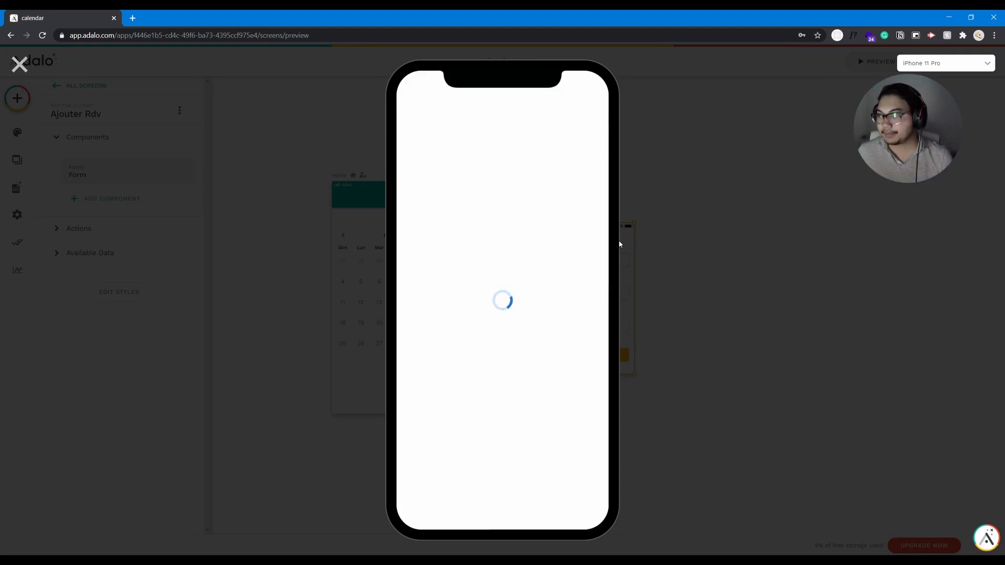
left_click(584, 484)
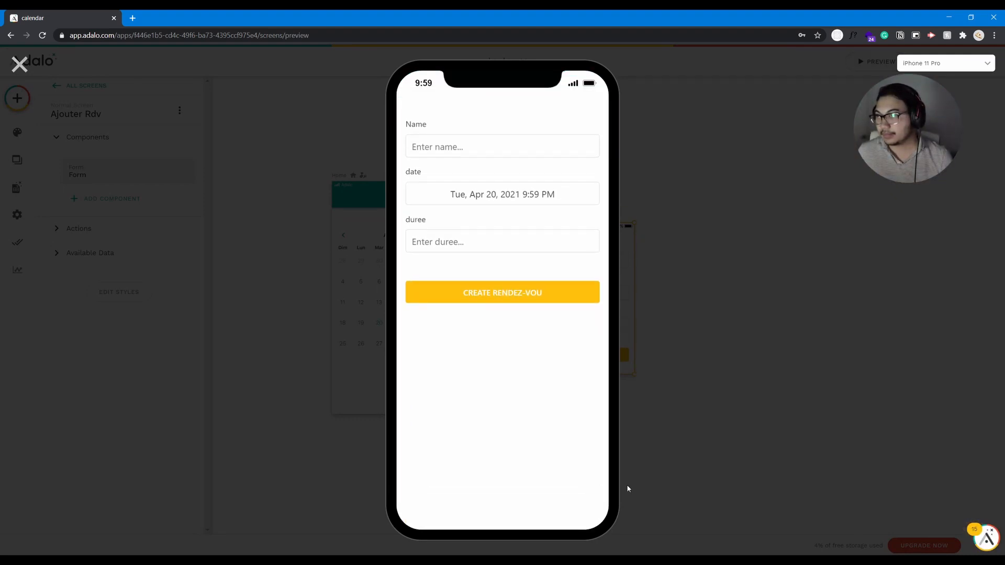
left_click(480, 148)
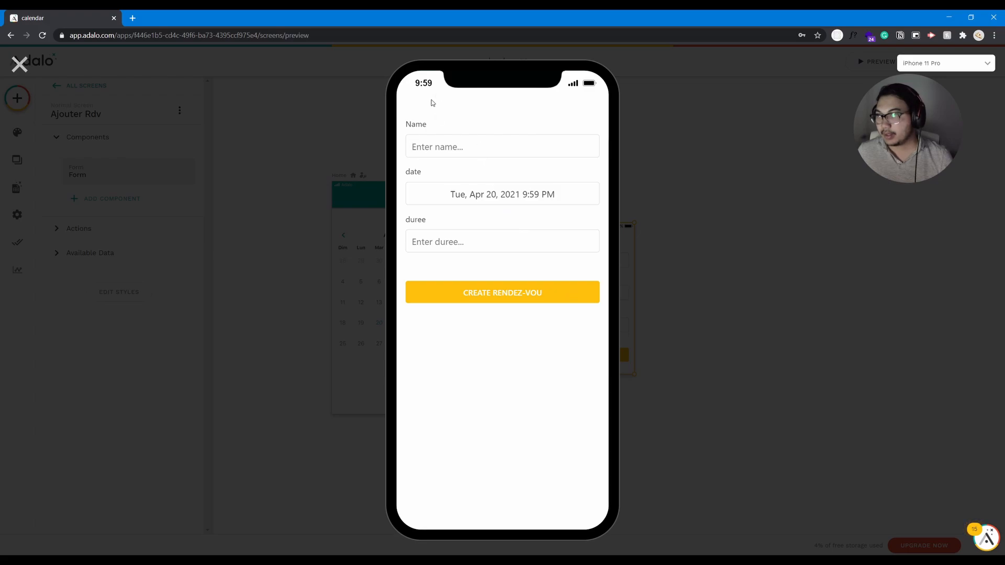
left_click(20, 65)
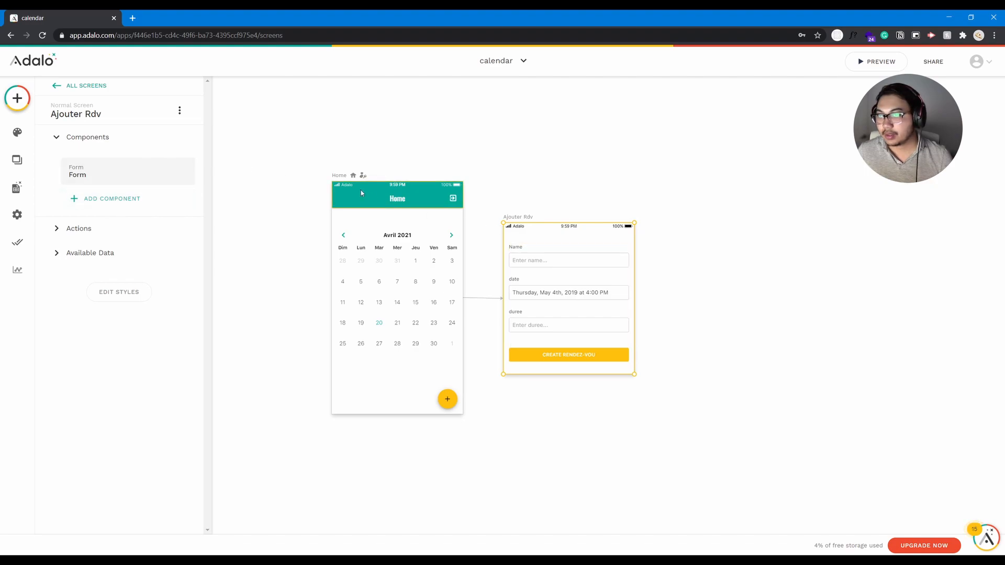
left_click(396, 205)
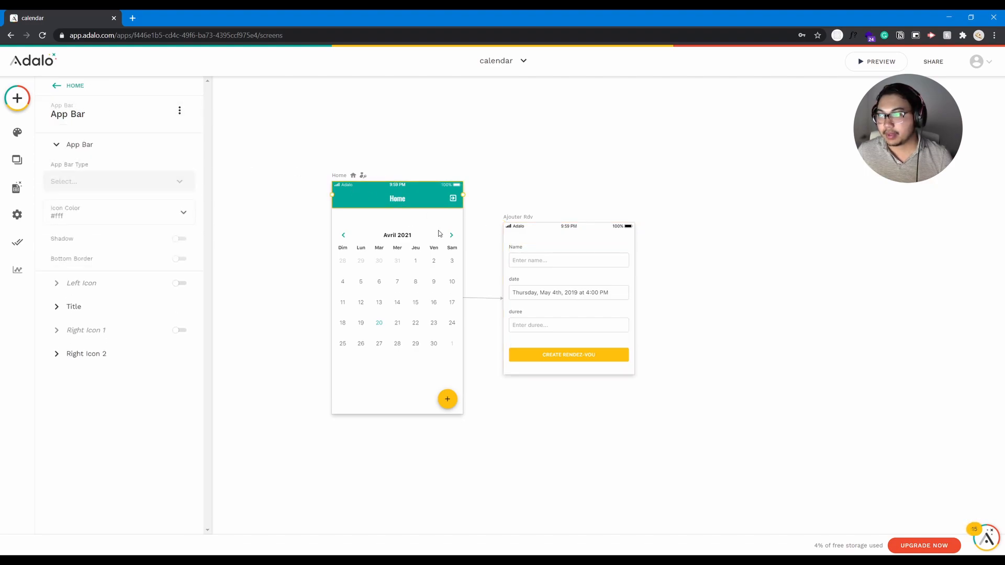
left_click(533, 221)
left_click_drag(637, 375, 644, 445)
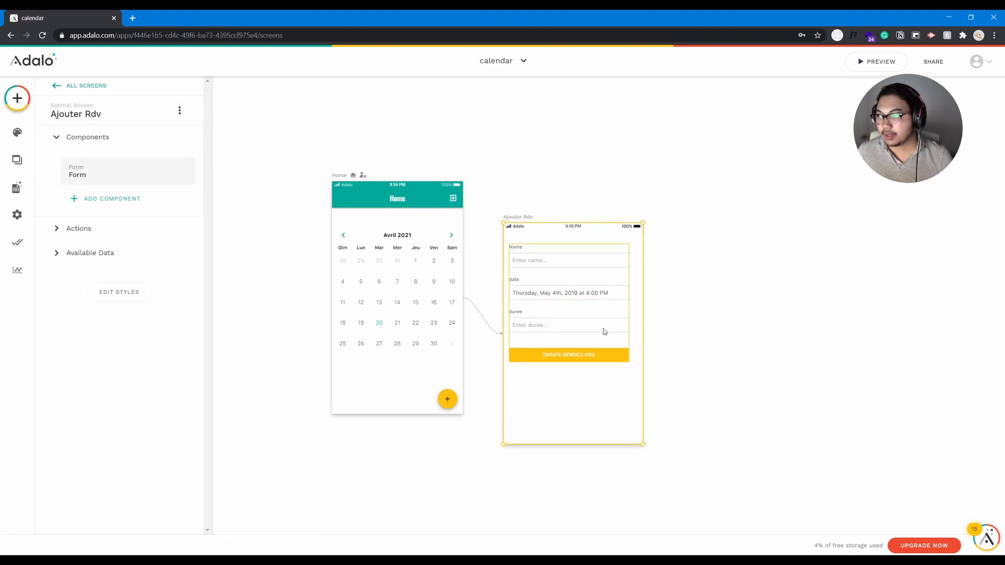
left_click(597, 321)
left_click(686, 303)
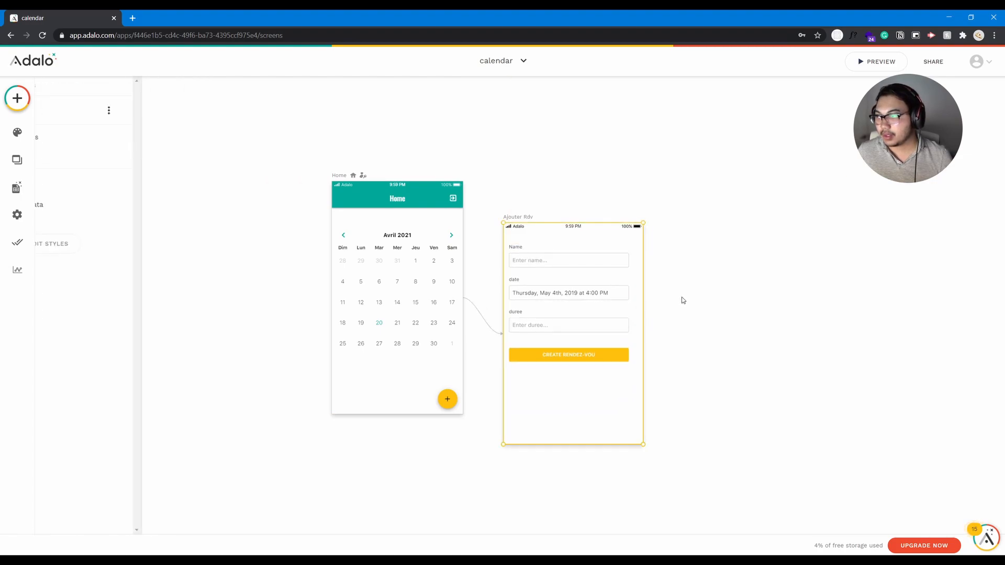
key("ctrl+z")
Extend the Ajouter Rdv screen's height downward and move the form lower to leave room for a header.
left_click_drag(580, 377, 567, 450)
left_click(559, 335)
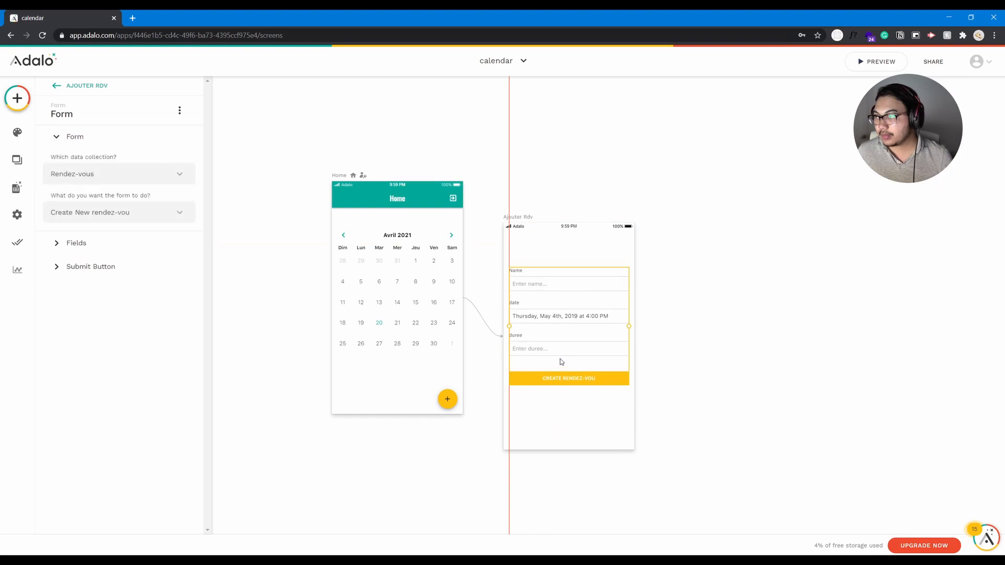
left_click(410, 201)
Add an App Bar component at the top of the Ajouter Rdv screen, above the form.
left_click(21, 94)
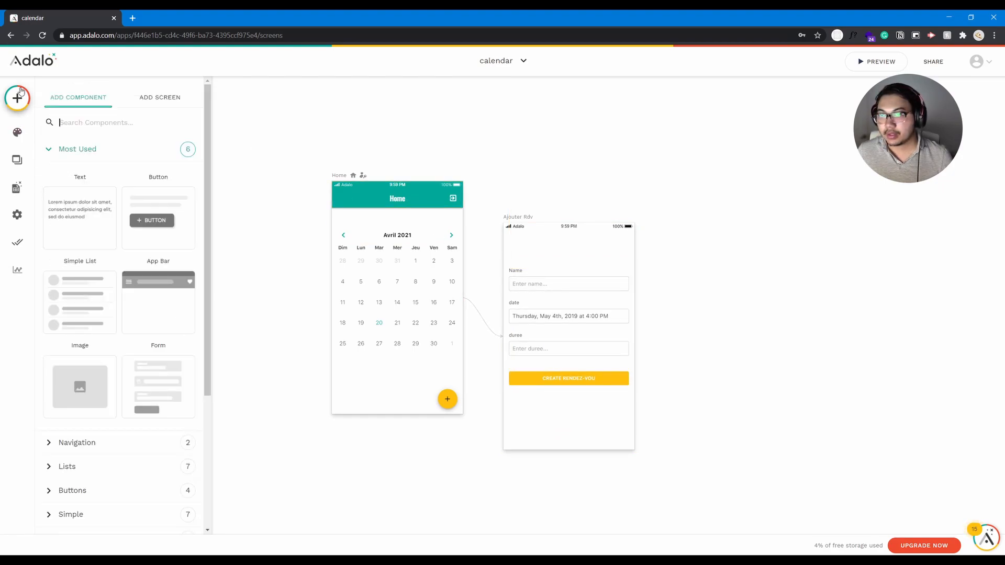
scroll(126, 251, "down", 4)
left_click(127, 247)
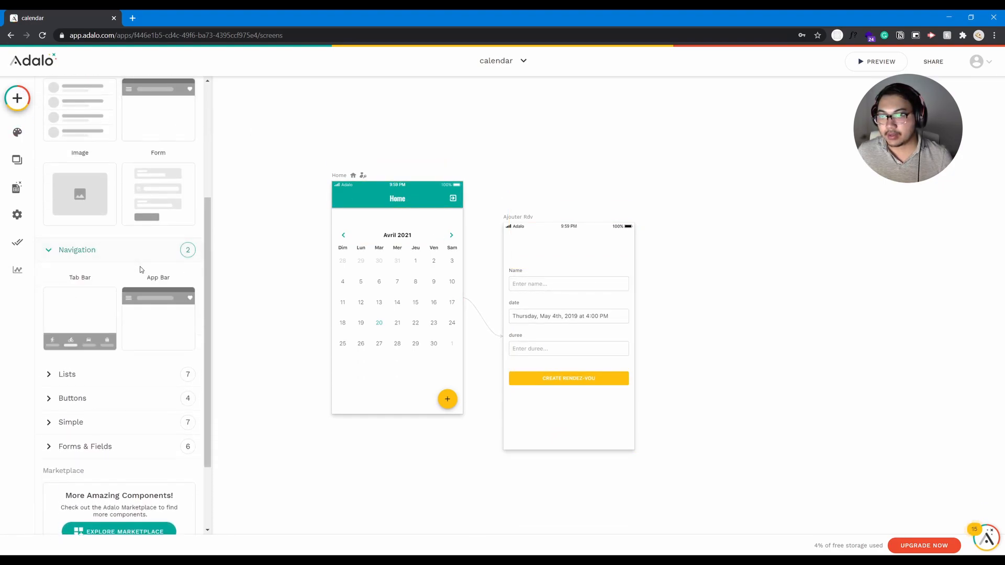
left_click_drag(146, 321, 542, 251)
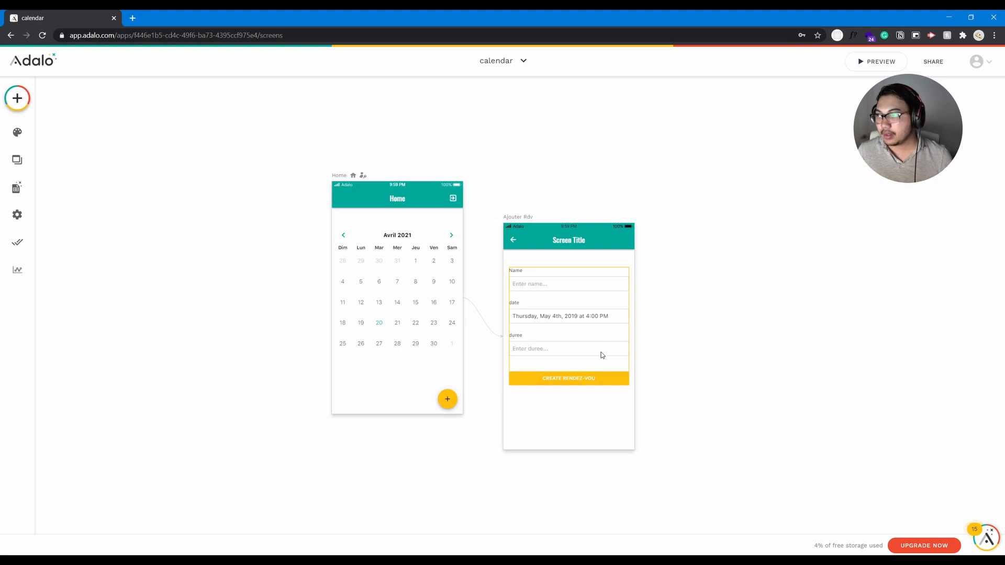
Preview the app, open the new-appointment form from Home and enter the name Mon super evenement.
left_click(883, 64)
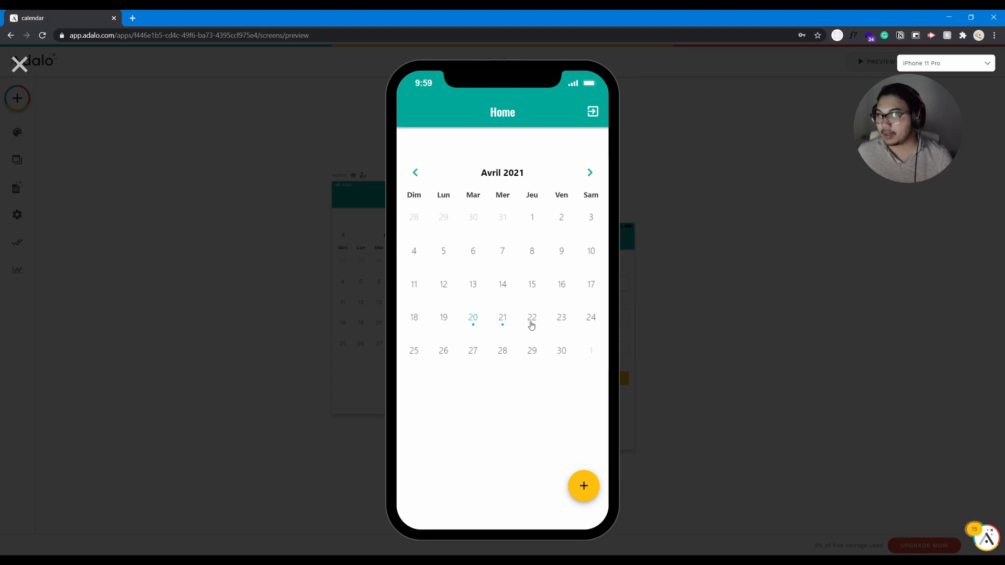
left_click(583, 487)
left_click(442, 186)
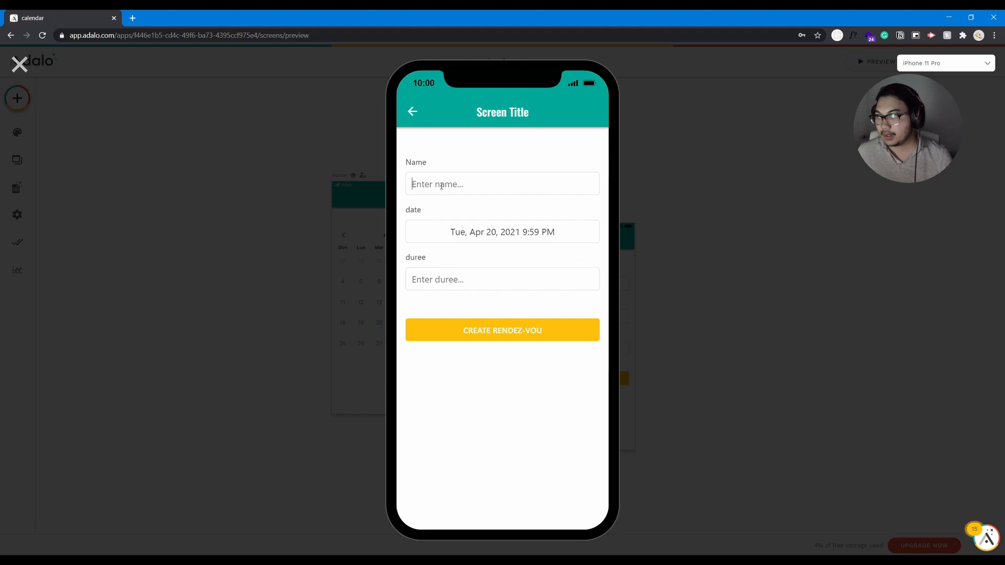
type("M")
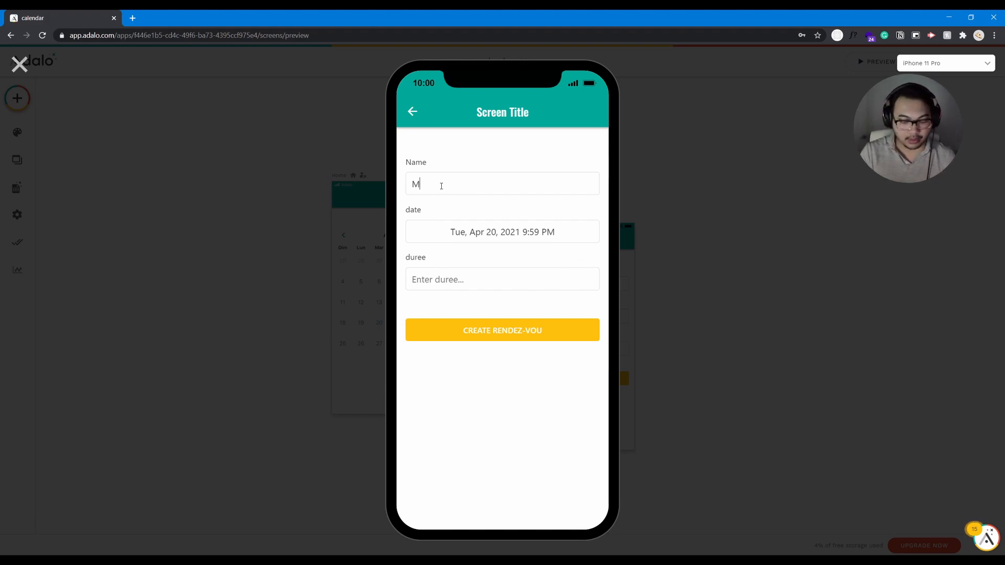
type("on super evenement")
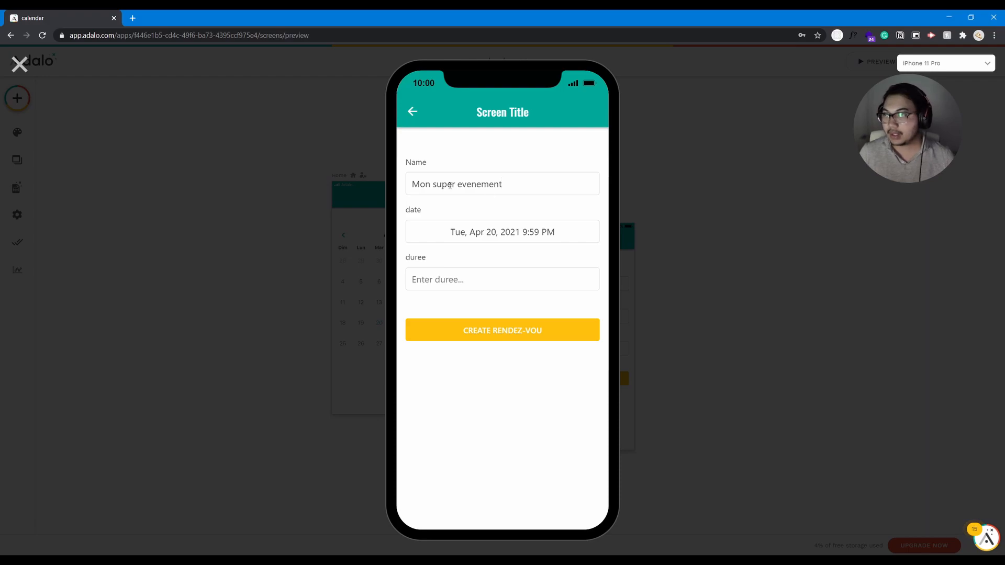
Set the new appointment's date and time to Thu, Apr 22, 2021 10:00 PM.
left_click(515, 235)
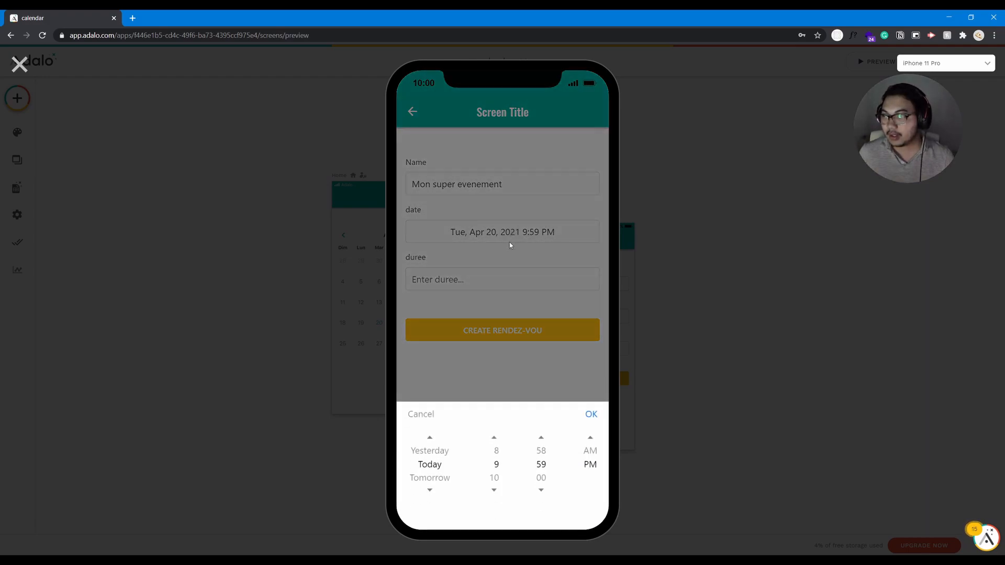
left_click(430, 490)
left_click(430, 490)
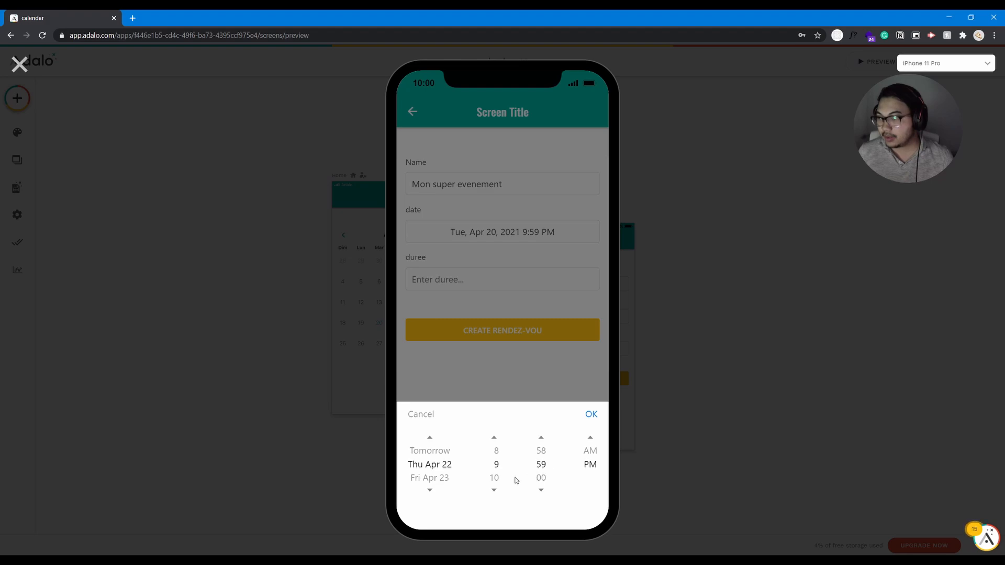
left_click(494, 490)
left_click(542, 490)
left_click(495, 438)
left_click(591, 415)
Enter a duree of 5 and submit the form to create the appointment.
left_click(470, 280)
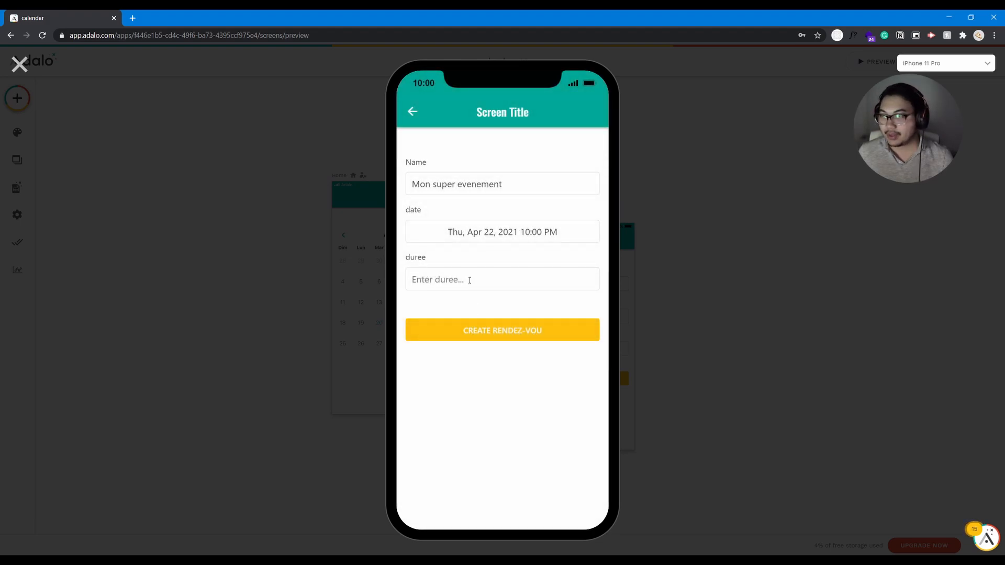
type("5")
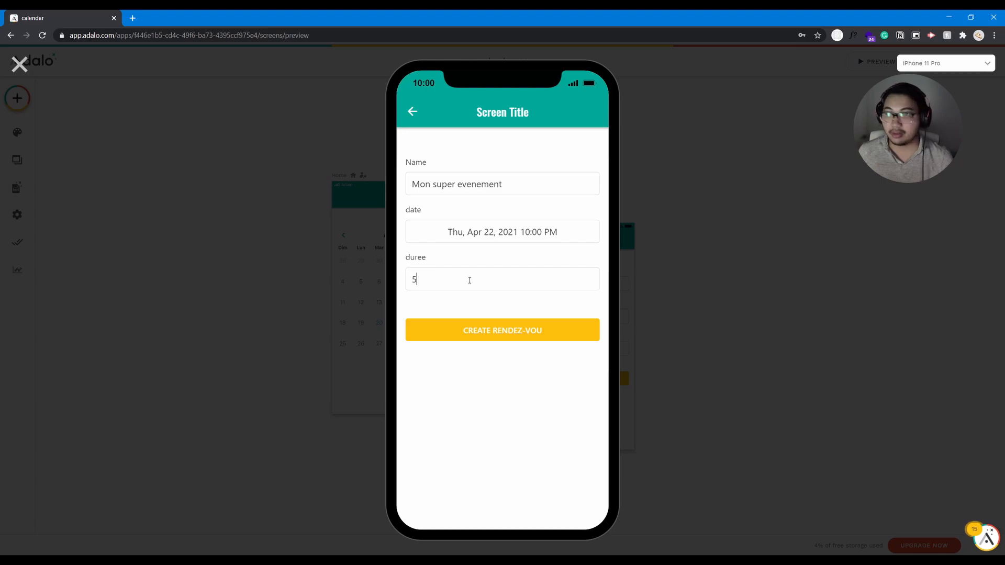
left_click(480, 332)
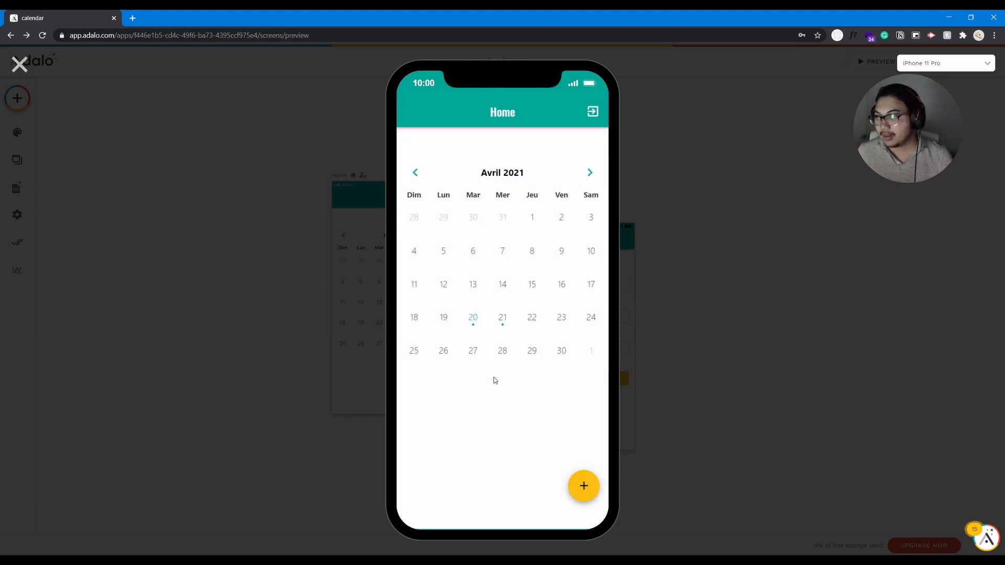
Check the new event in the day views of 22 and 23 Avril 2021, and exit the preview.
left_click(531, 319)
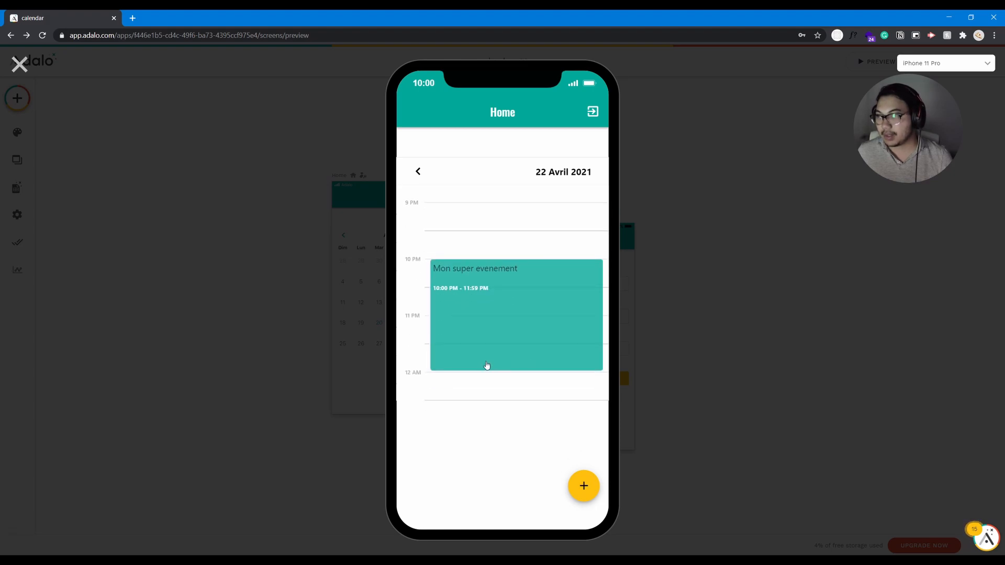
left_click(418, 173)
left_click(561, 321)
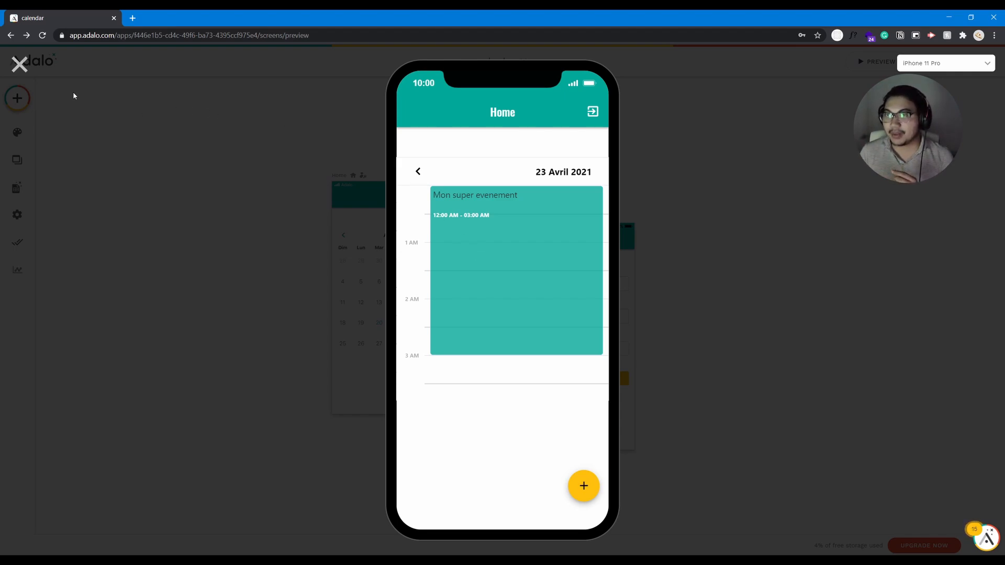
left_click(497, 279)
left_click(20, 64)
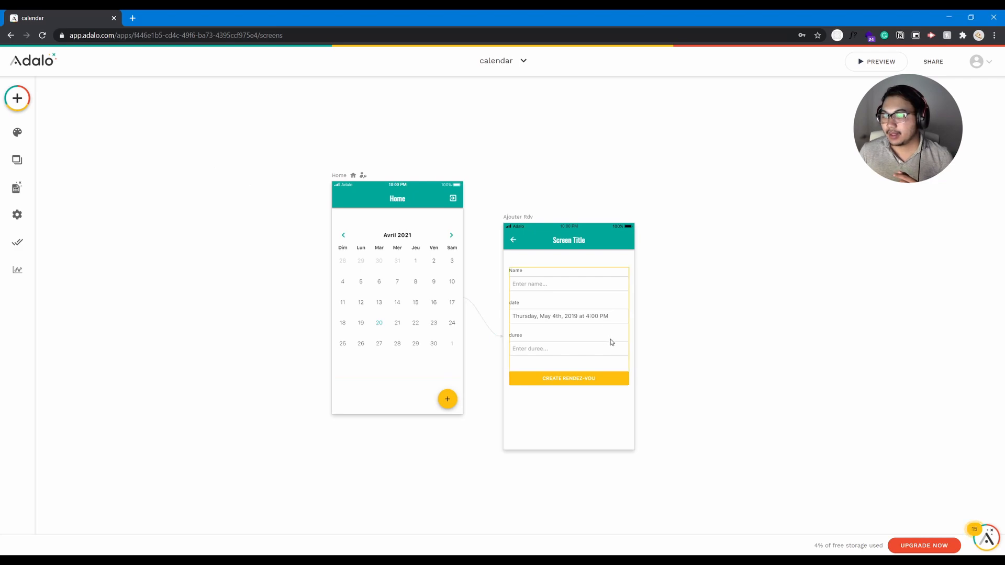
Move the Ajouter Rdv screen up and slightly away from Home so the two sit nearly level.
left_click_drag(523, 220, 542, 256)
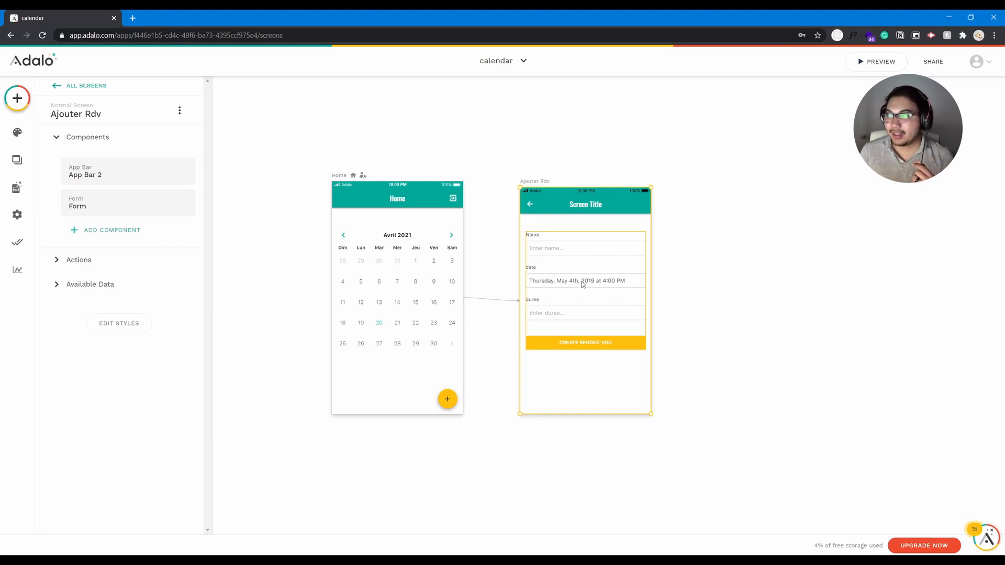
left_click_drag(540, 185, 534, 182)
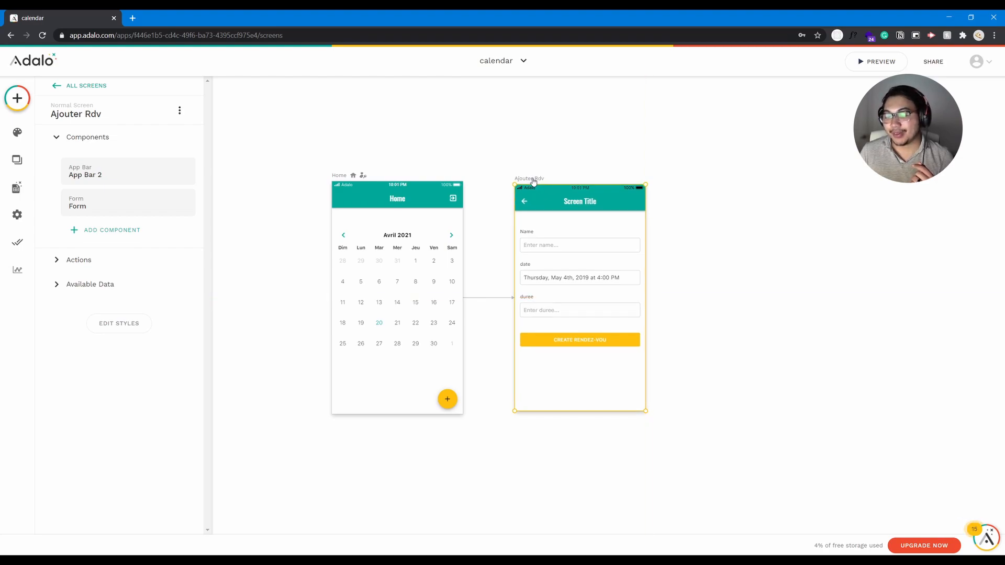